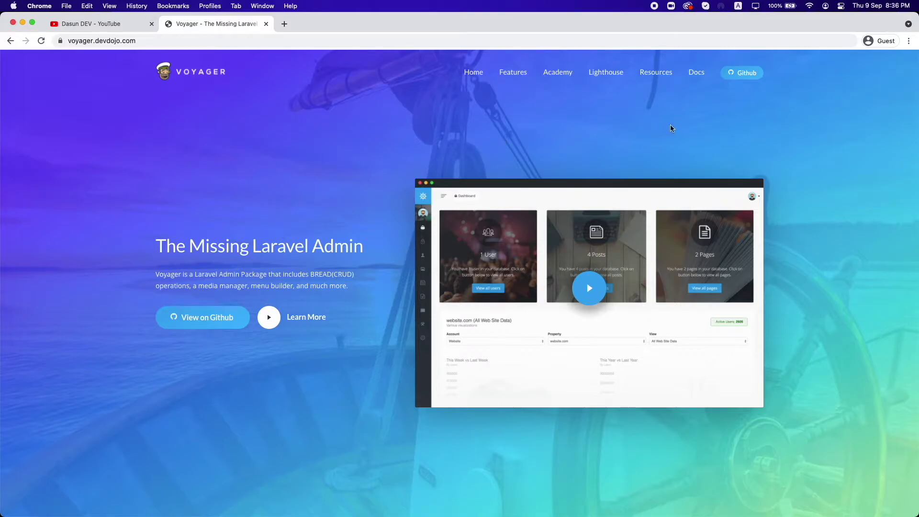
Step: Go from the Docs link through 'What is Voyager' to the Installation page of the docs
click(697, 75)
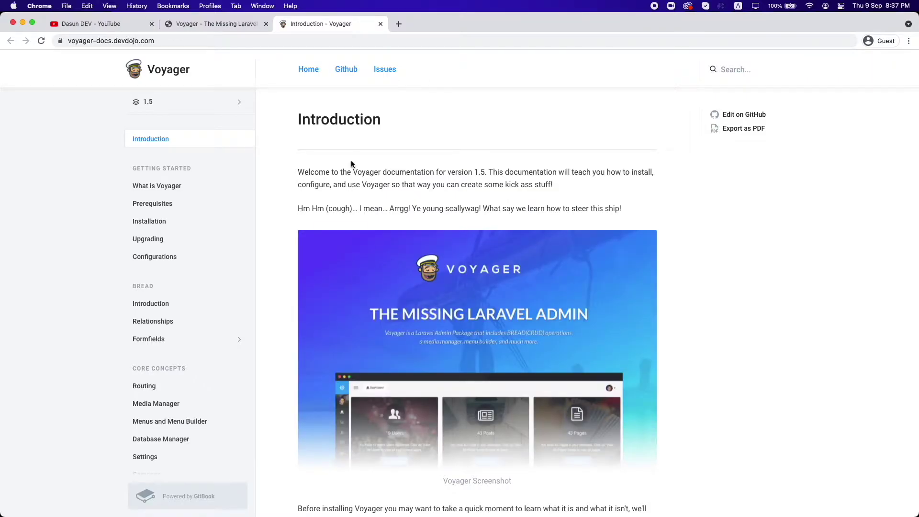
scroll(423, 214, down, 3)
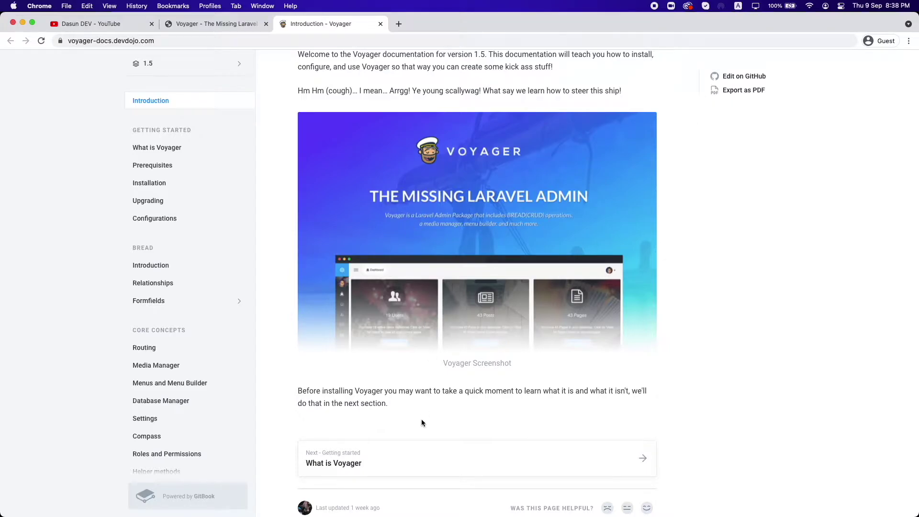
scroll(422, 421, down, 1)
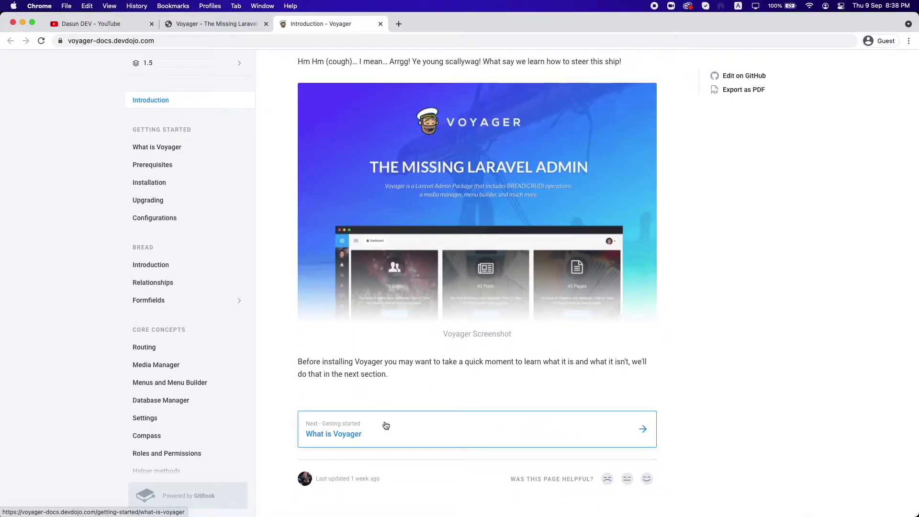
click(386, 425)
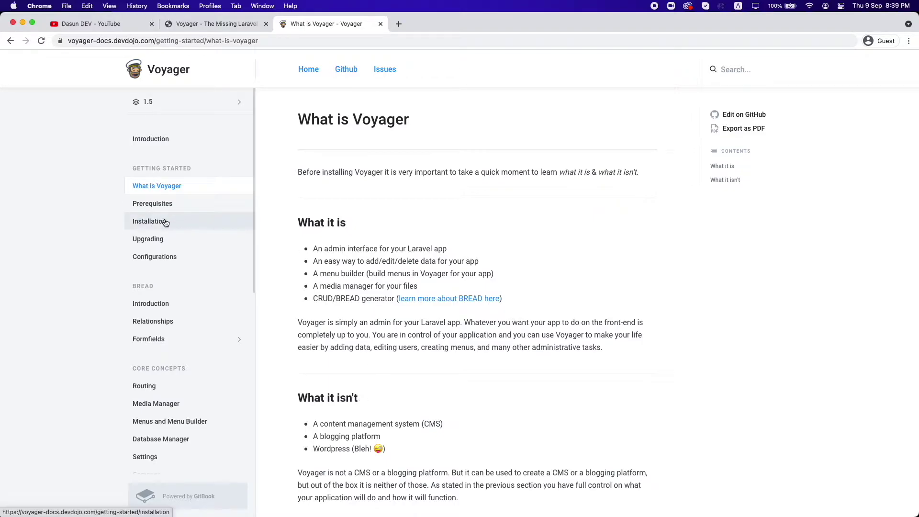
click(194, 225)
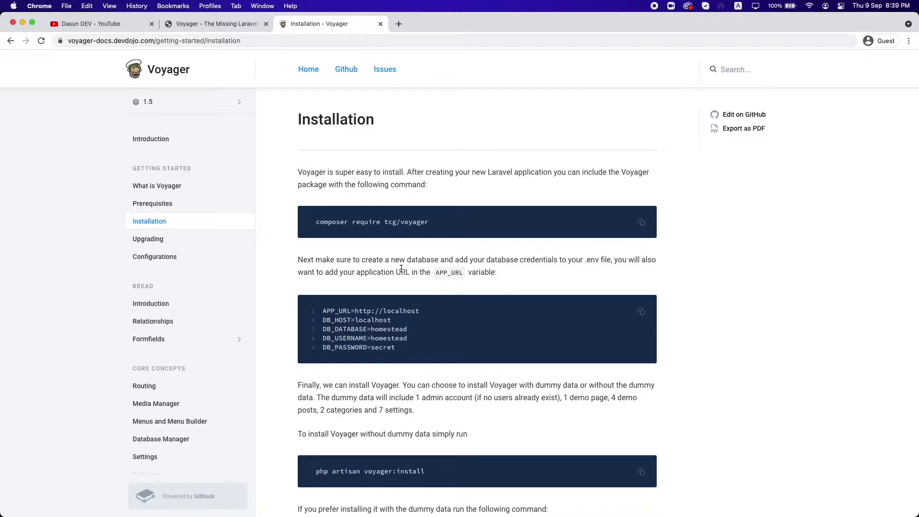
Step: Create a new Laravel project named laravel-voyager with 'laravel new'
key(super+Tab)
key(super+Tab)
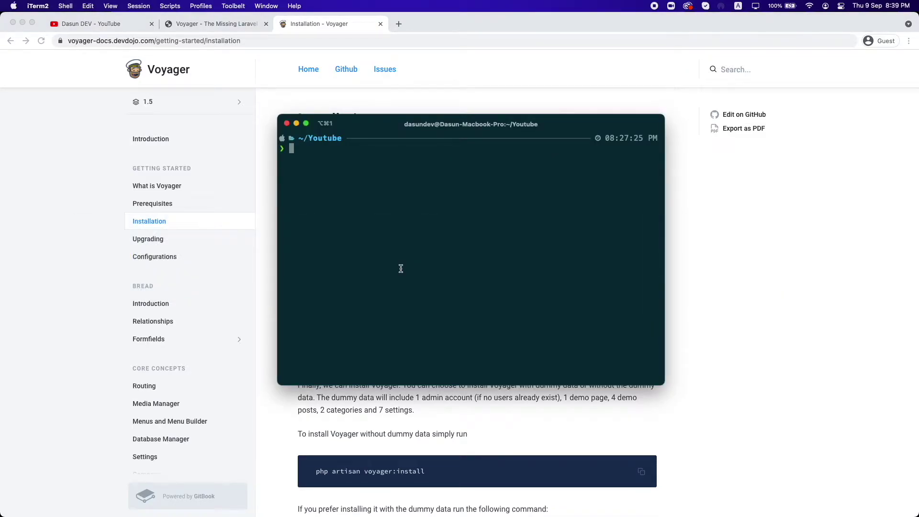
text(laravel new laravel-voyager)
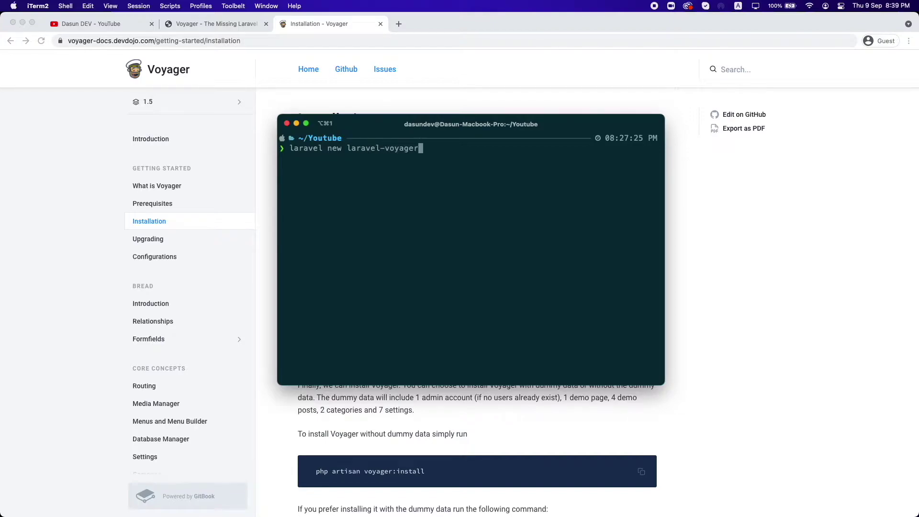
key(Return)
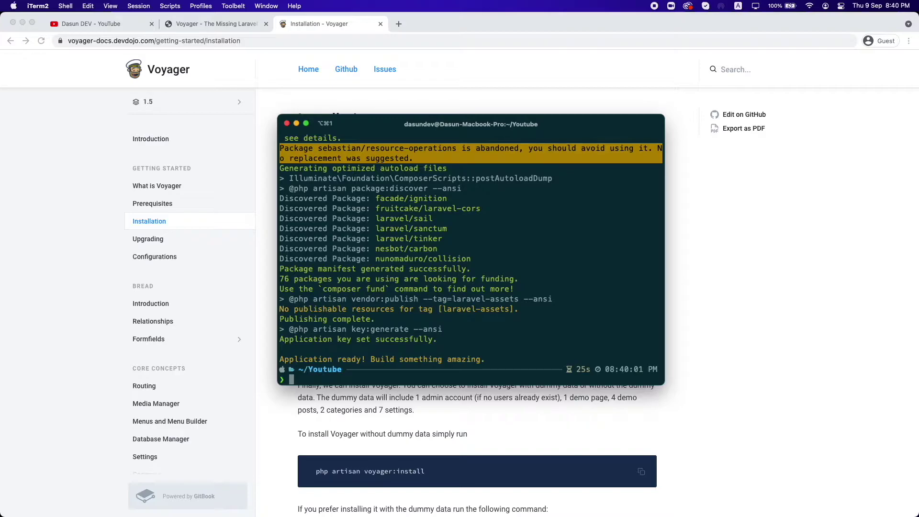
Step: Move into the laravel-voyager folder and clear the terminal screen
text(cd laravel-voyager/)
key(Return)
text(clear)
key(Return)
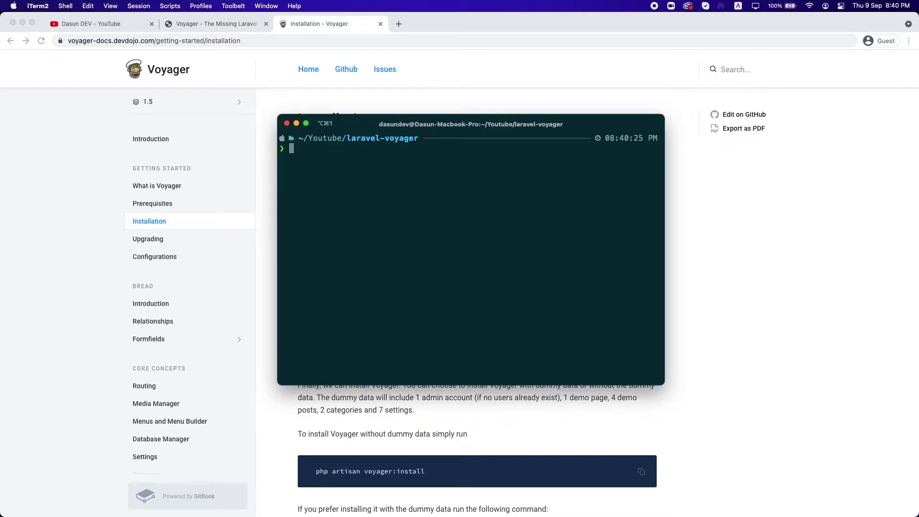
key(super+Tab)
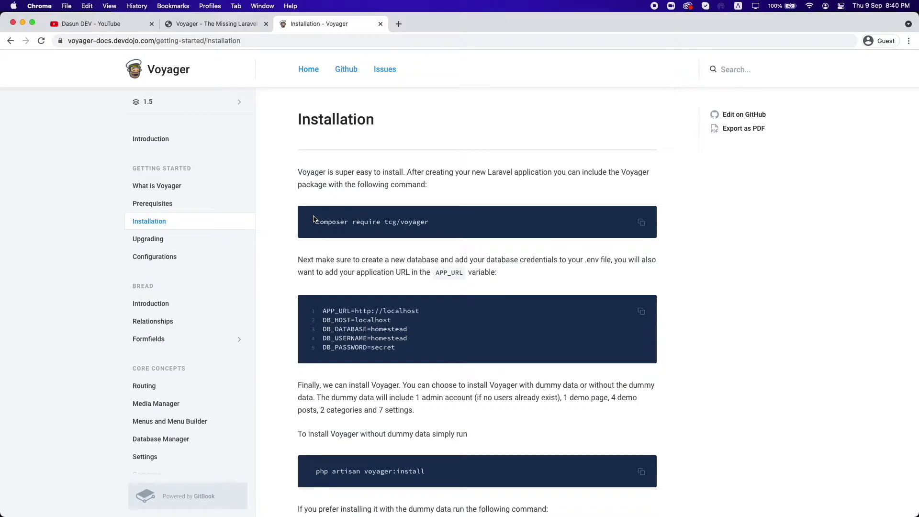
Step: Copy 'composer require tcg/voyager' from the docs and run it in the project terminal
drag(315, 221, 429, 224)
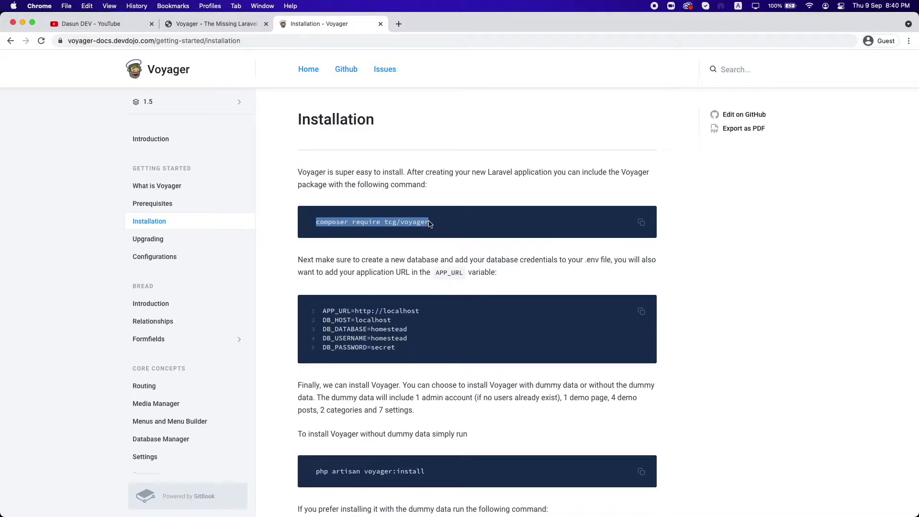
click(641, 222)
key(super+Tab)
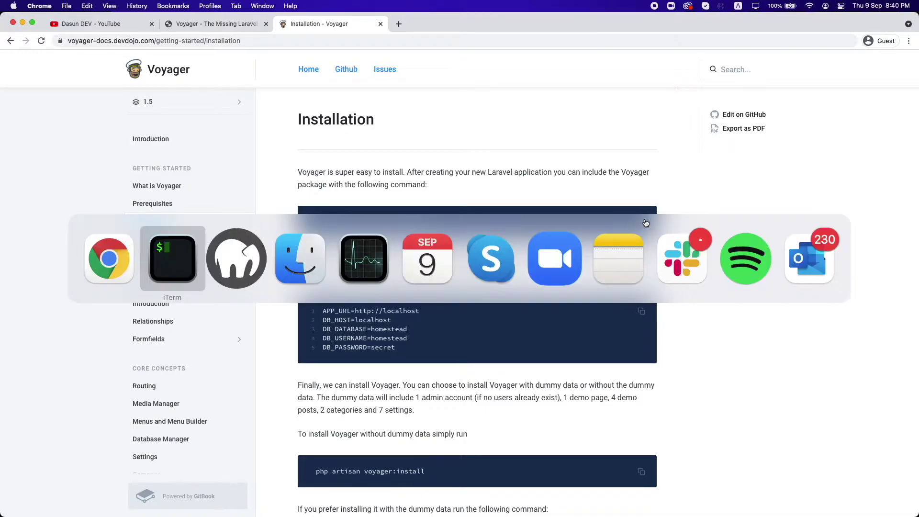
key(super+v)
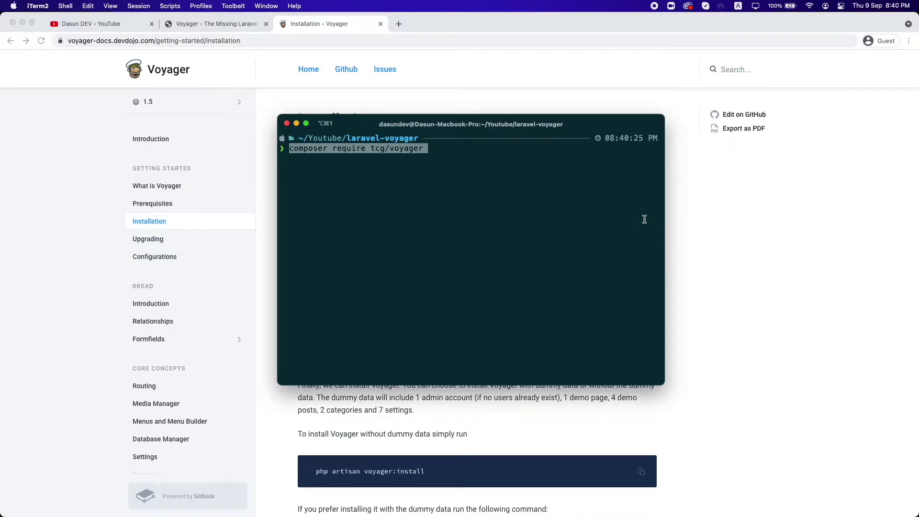
key(Return)
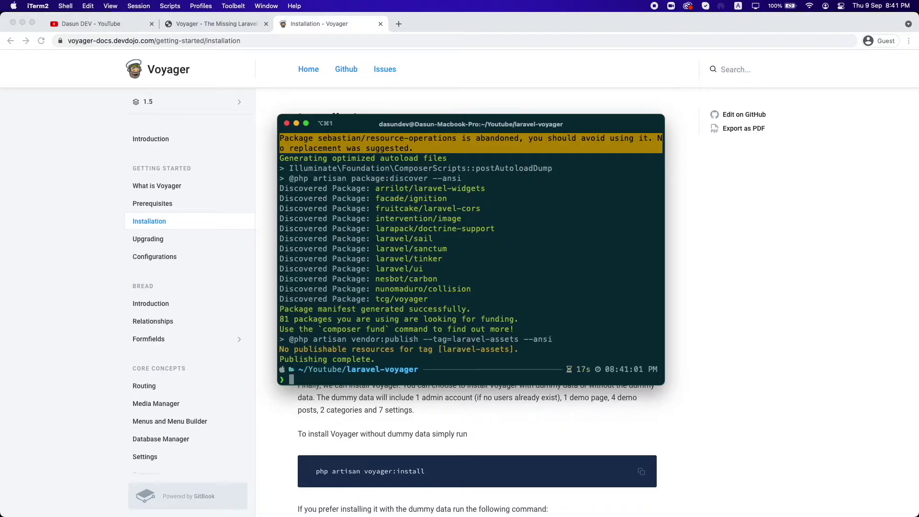
key(super+Tab)
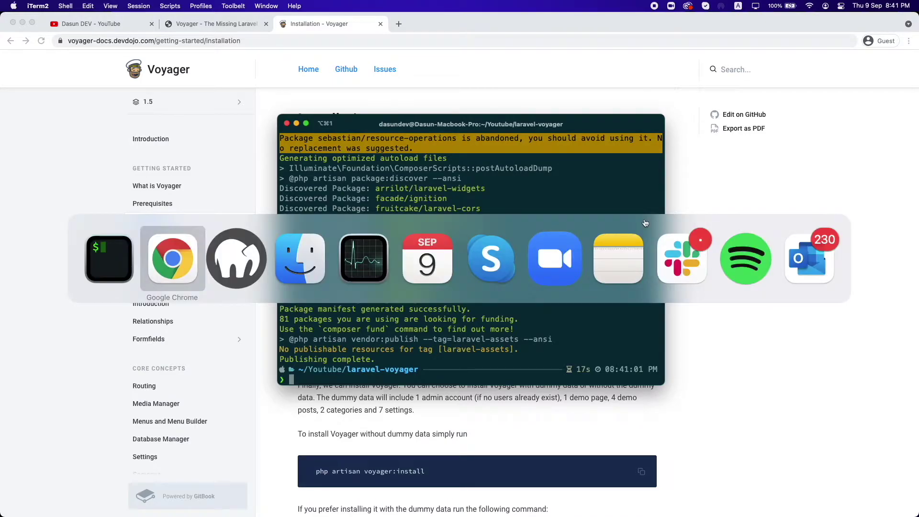
key(super+Tab)
click(134, 247)
click(149, 247)
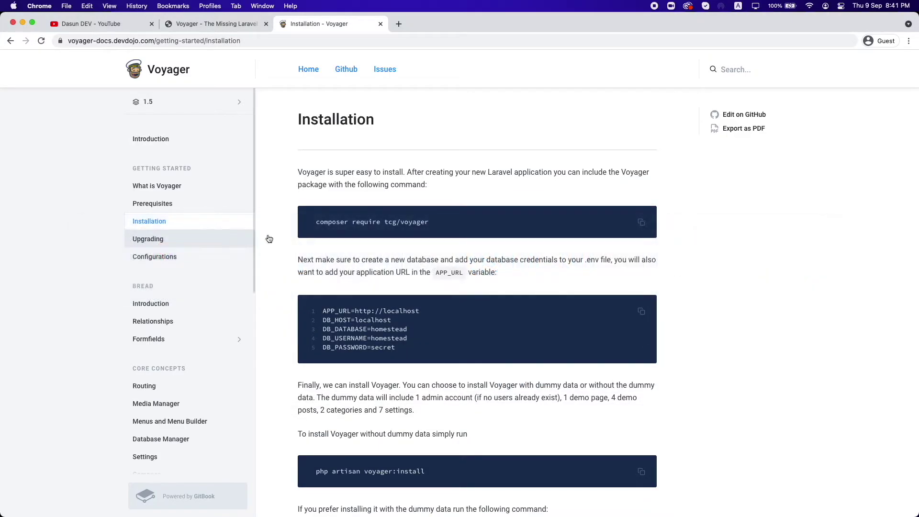
Step: Load phpMyAdmin at localhost:8888/phpMyAdmin5 in a new tab and go to its databases list
scroll(342, 306, down, 2)
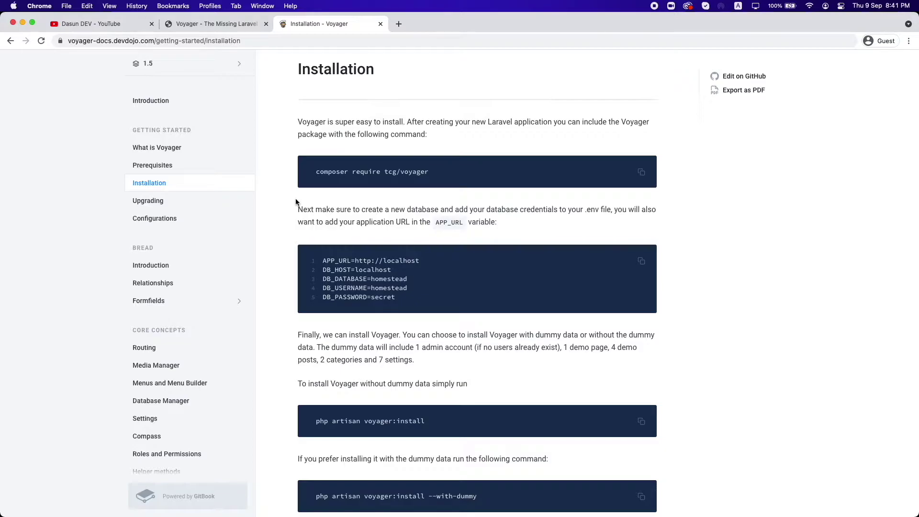
click(397, 26)
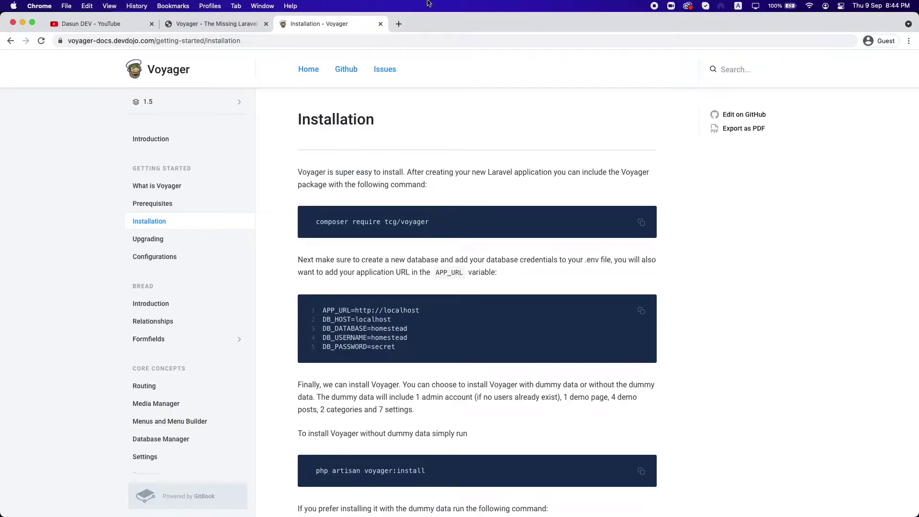
click(398, 23)
key(super+v)
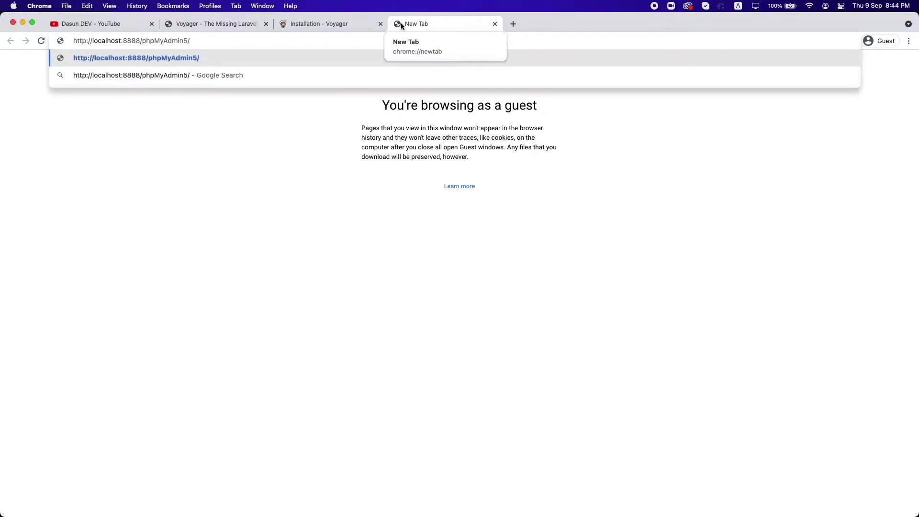
key(Return)
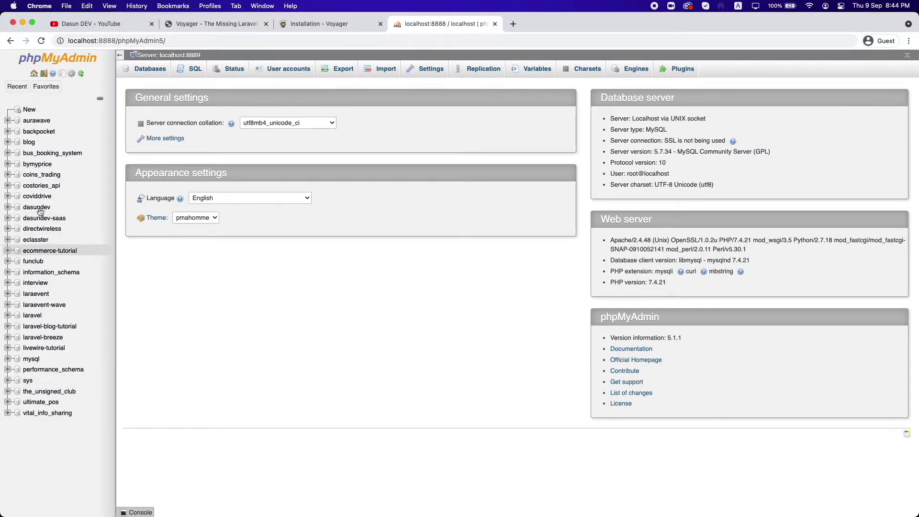
click(29, 109)
Step: Create a new empty database named laravel-voyager
click(217, 190)
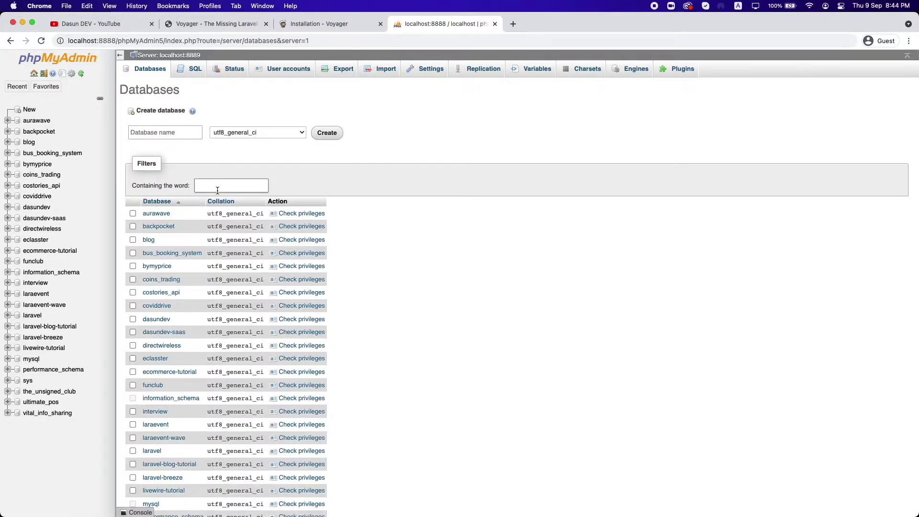
text(laravel)
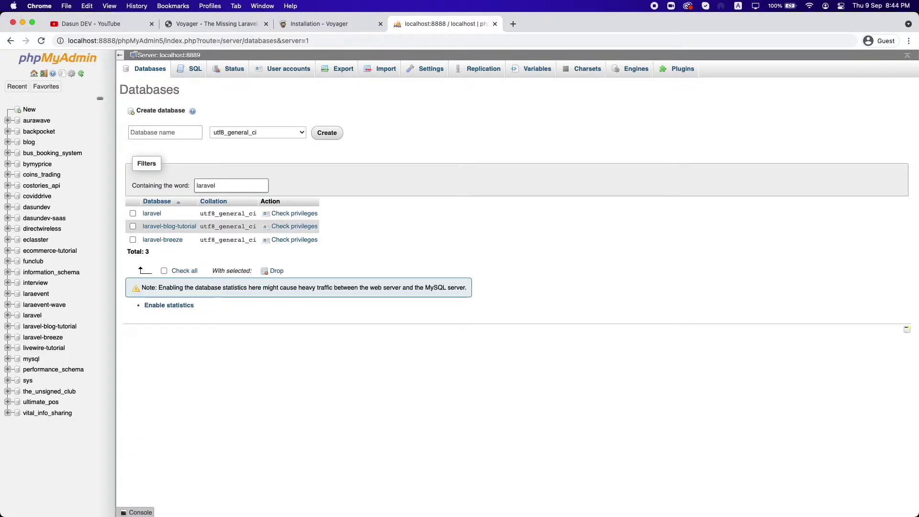
key(super+a)
key(BackSpace)
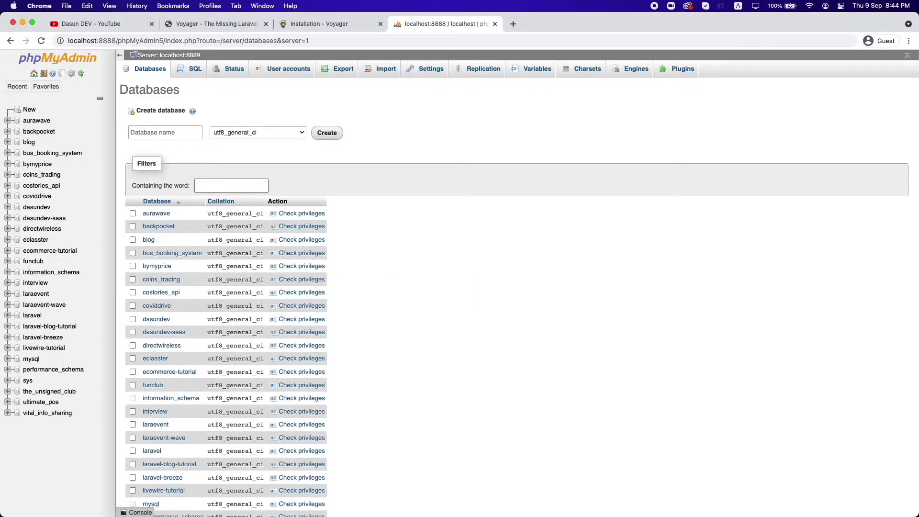
click(166, 127)
text(larave)
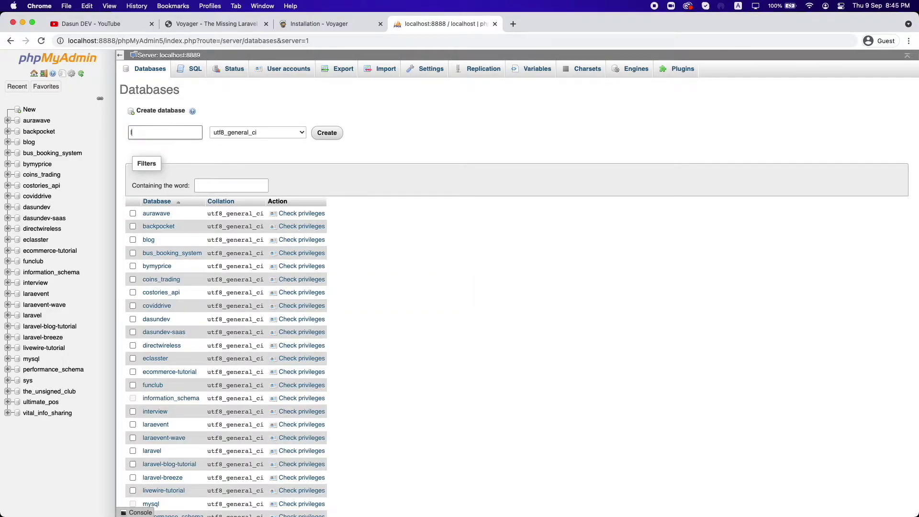
text(l-voyager)
key(super+a)
click(317, 131)
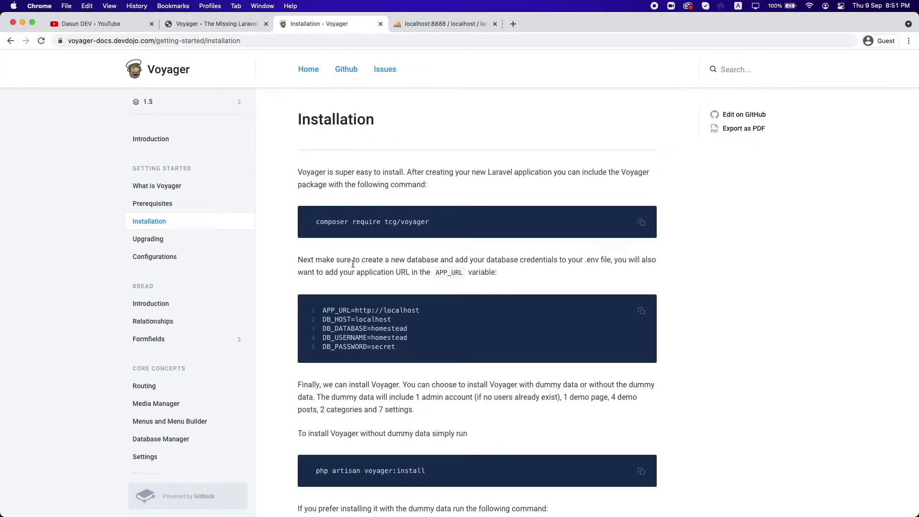
Step: Open the project's .env file and change DB_DATABASE to laravel-voyager
key(super+Tab)
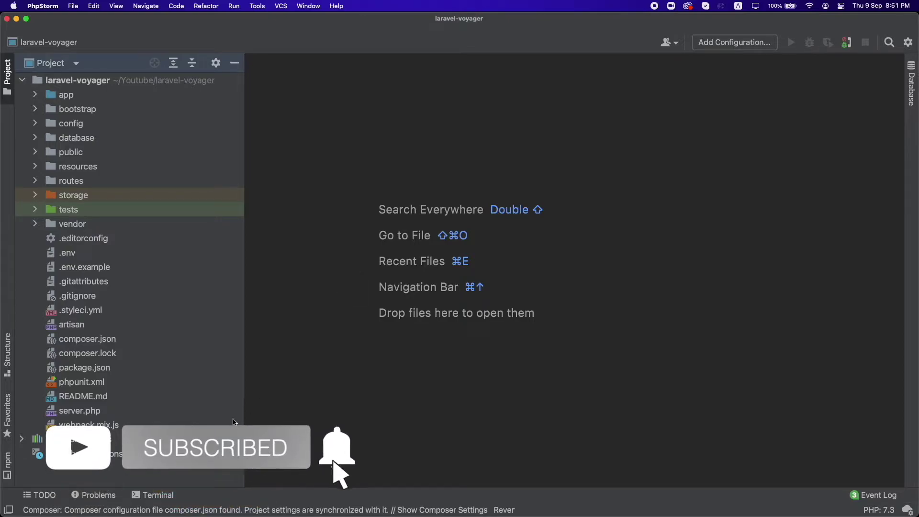
click(96, 257)
double_click(96, 260)
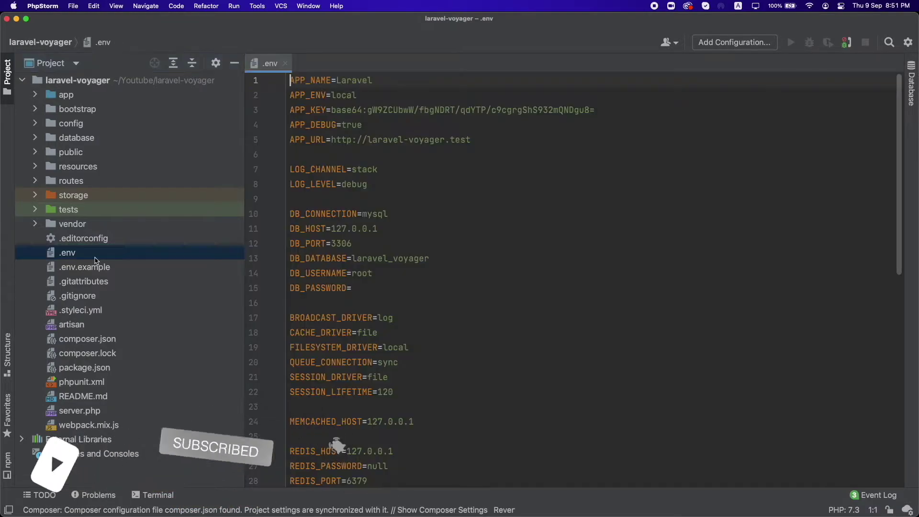
click(436, 259)
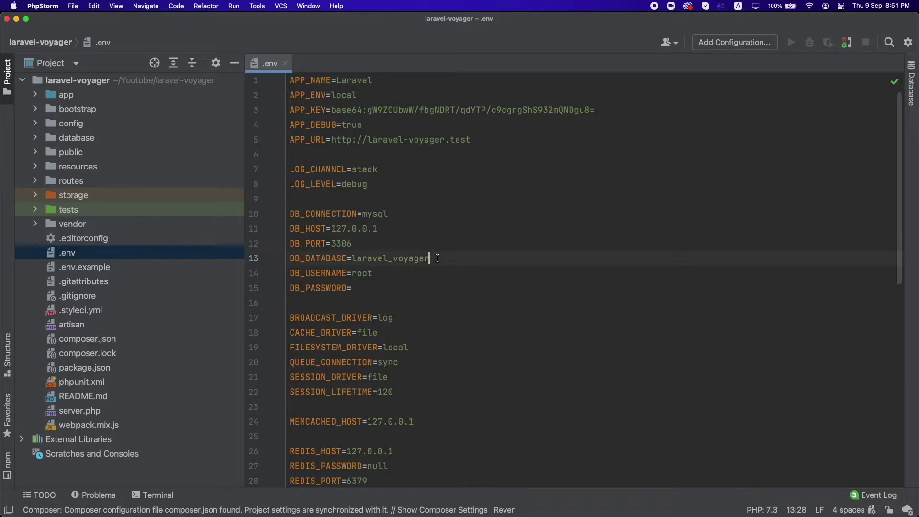
click(393, 258)
key(BackSpace)
text(-)
Step: Fill in the database password and change DB_PORT from 3306 to 8889
click(368, 289)
text(rooo)
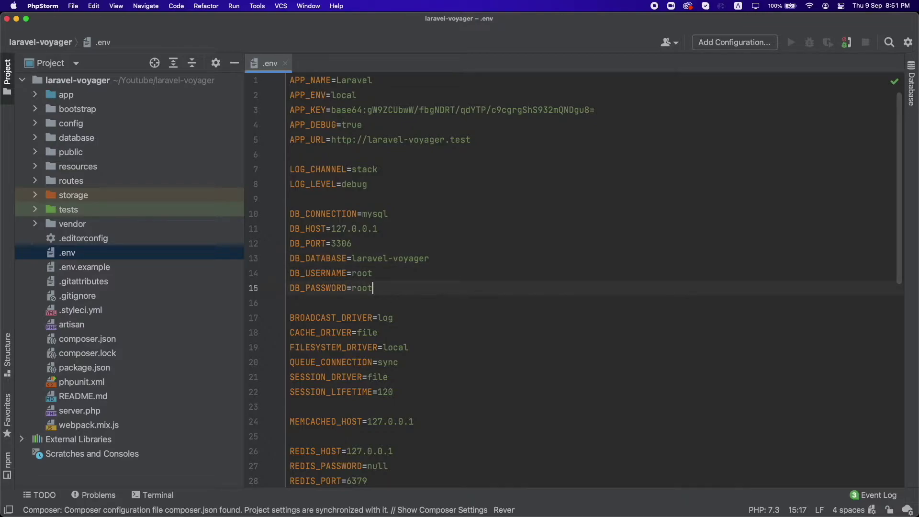
double_click(333, 244)
text(88)
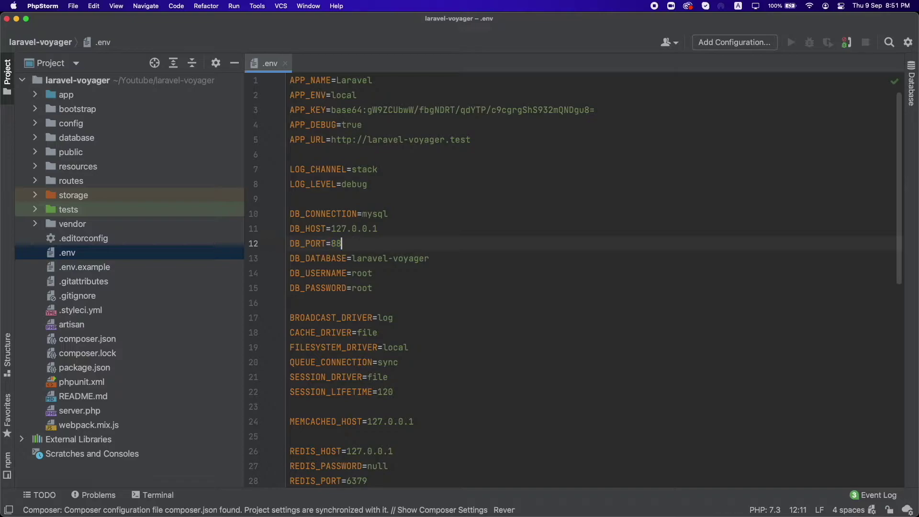
text(89)
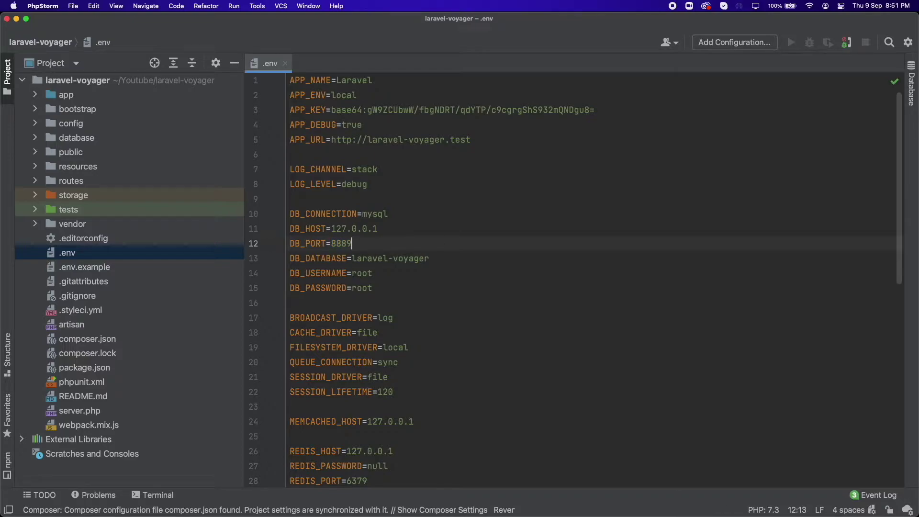
click(438, 285)
key(super+Tab)
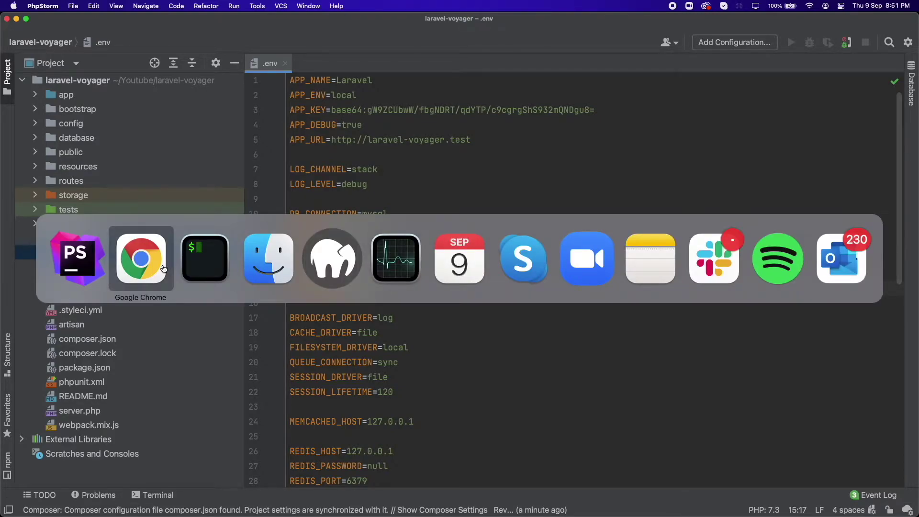
Step: Copy the 'php artisan voyager:install --with-dummy' command from the docs code block
scroll(400, 330, down, 5)
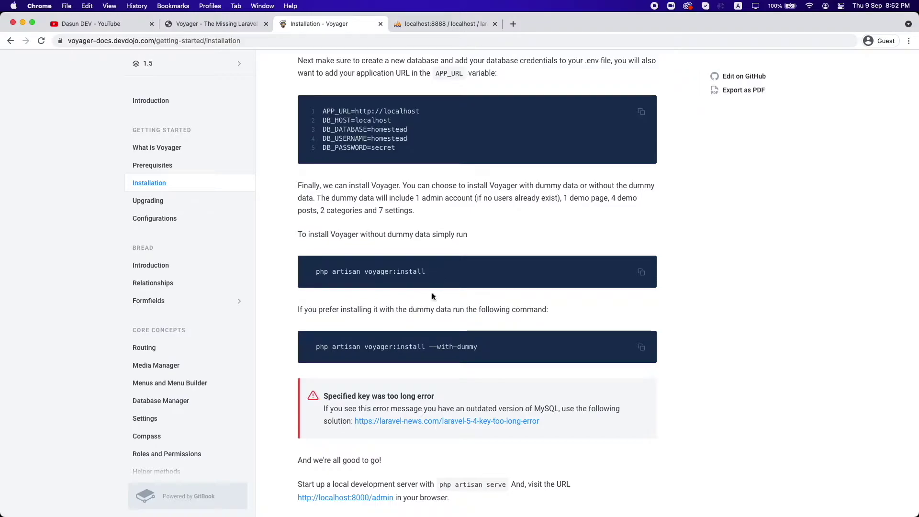
drag(429, 346, 525, 351)
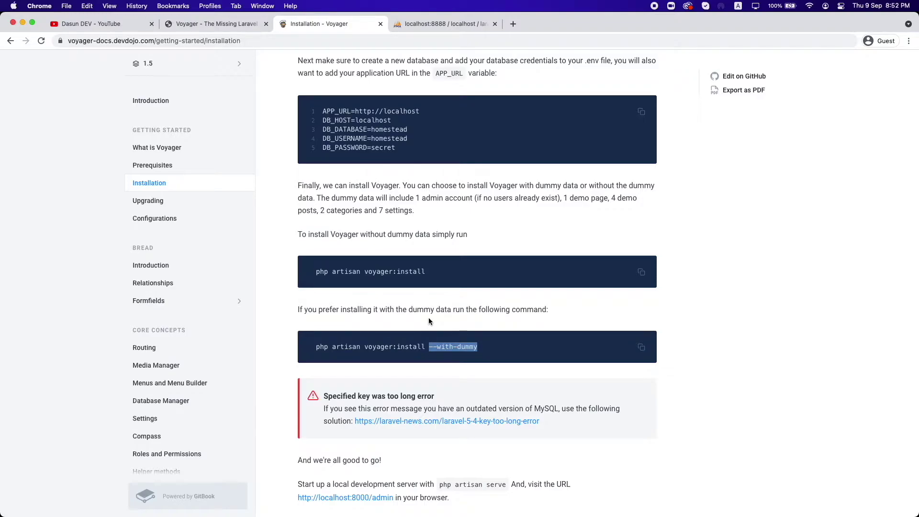
click(642, 347)
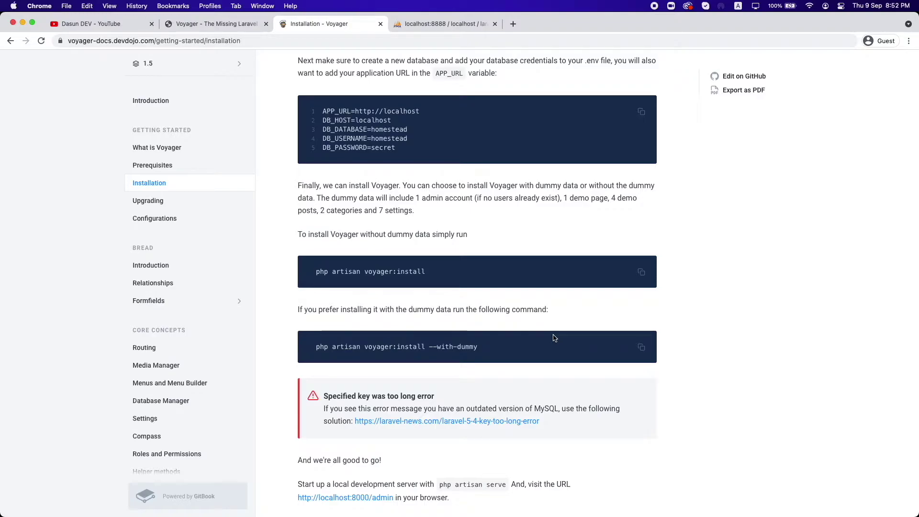
click(642, 348)
Step: Run 'php artisan voyager:install --with-dummy' in the terminal and review the migration output
key(super+Tab)
click(217, 280)
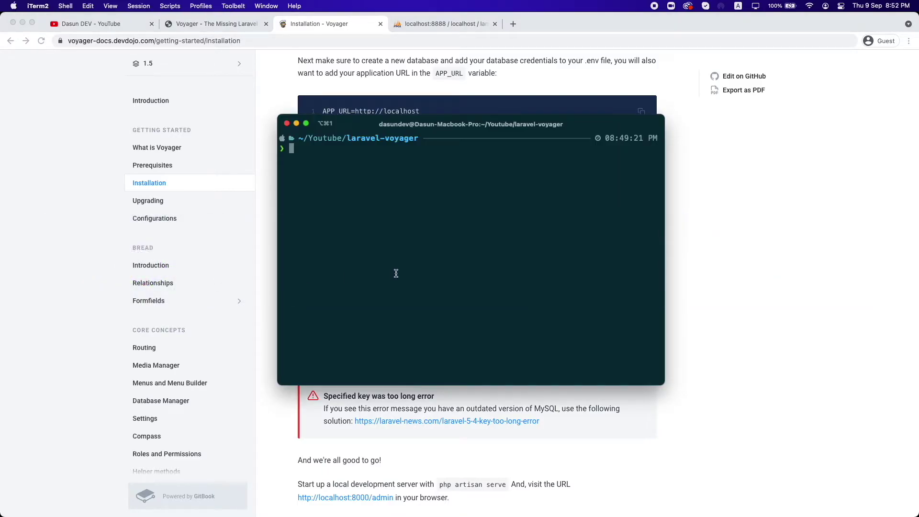
key(super+v)
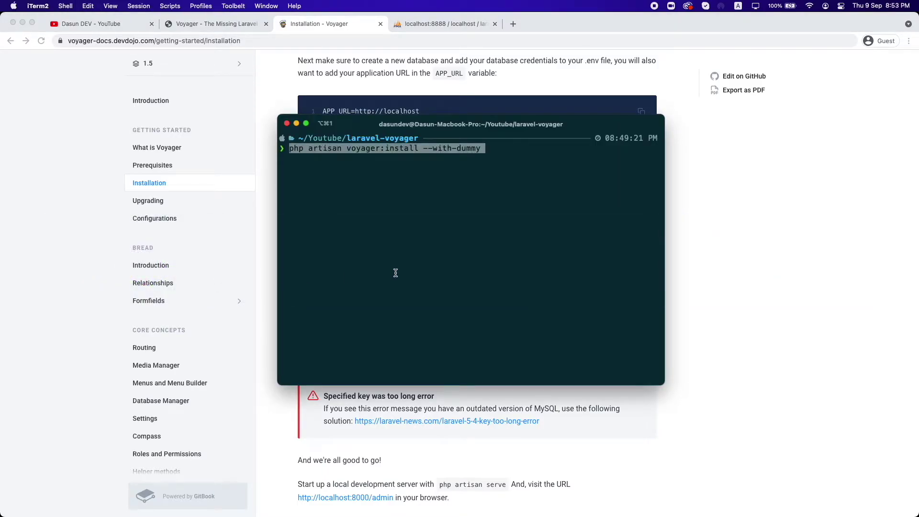
key(Return)
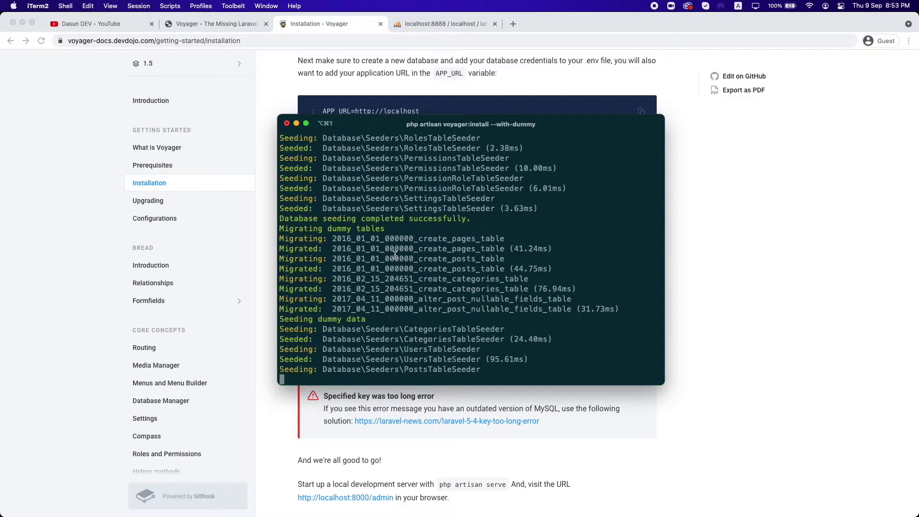
scroll(396, 255, up, 15)
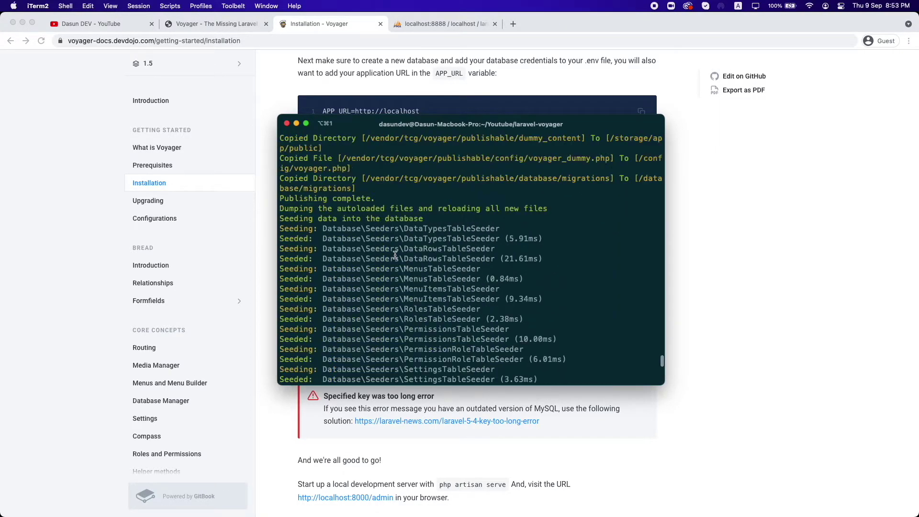
scroll(395, 255, down, 5)
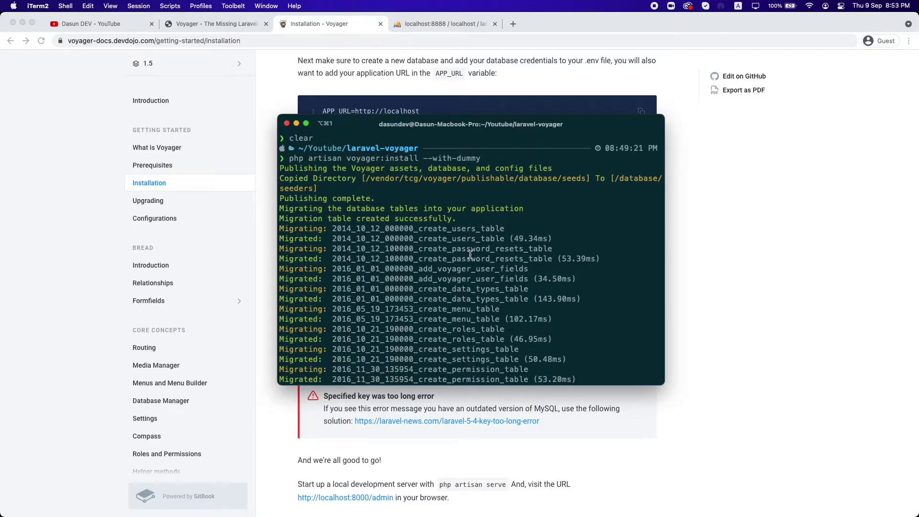
scroll(470, 254, down, 3)
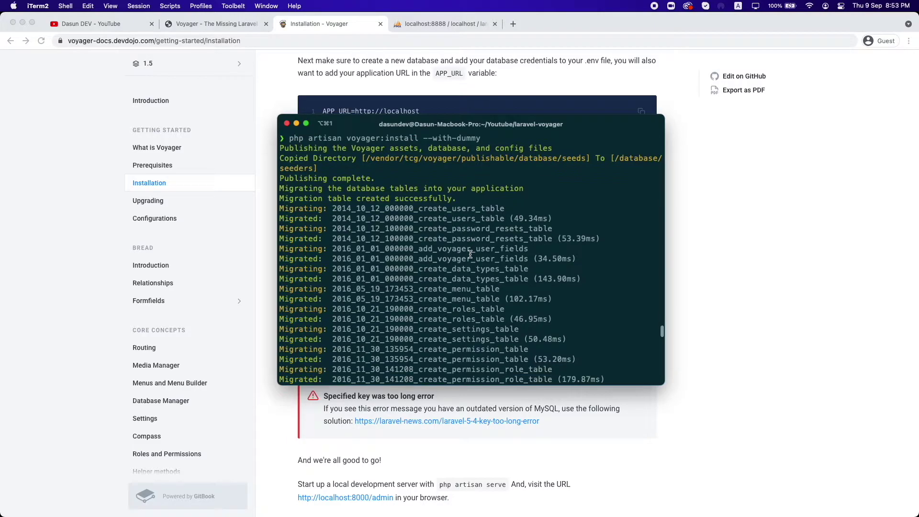
scroll(470, 254, down, 5)
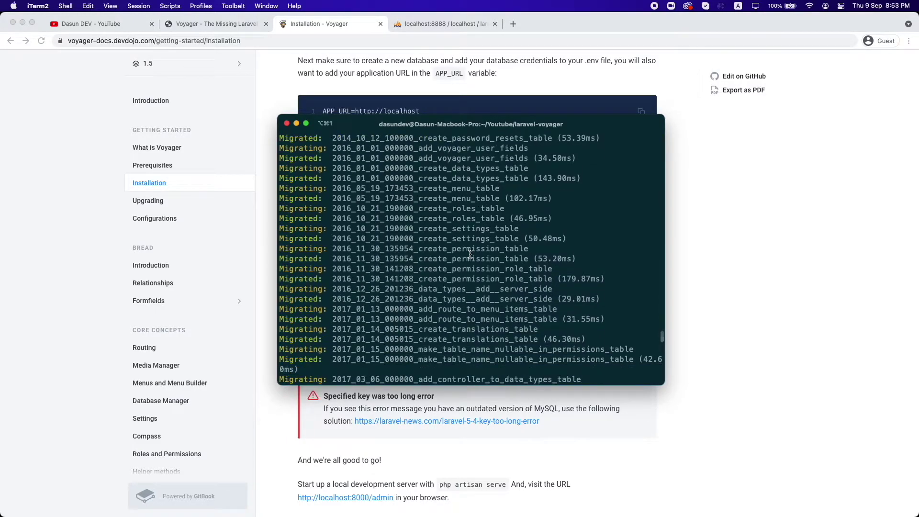
scroll(470, 254, down, 5)
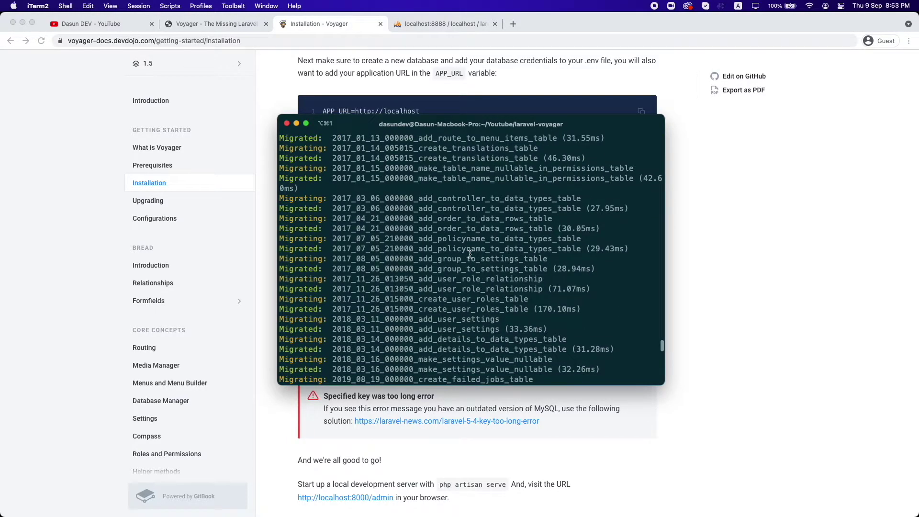
scroll(471, 254, down, 5)
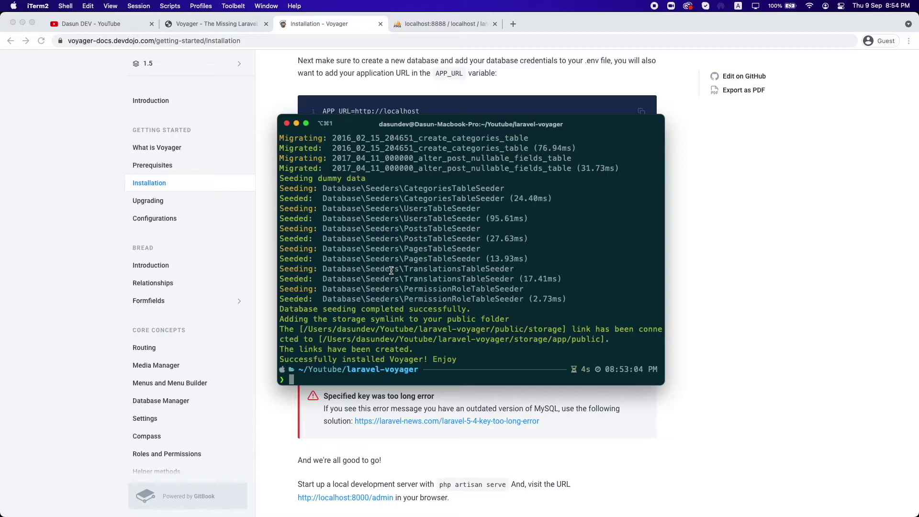
Step: Run 'valet link' in the project folder, entering the system password when prompted
text(valet)
key(Return)
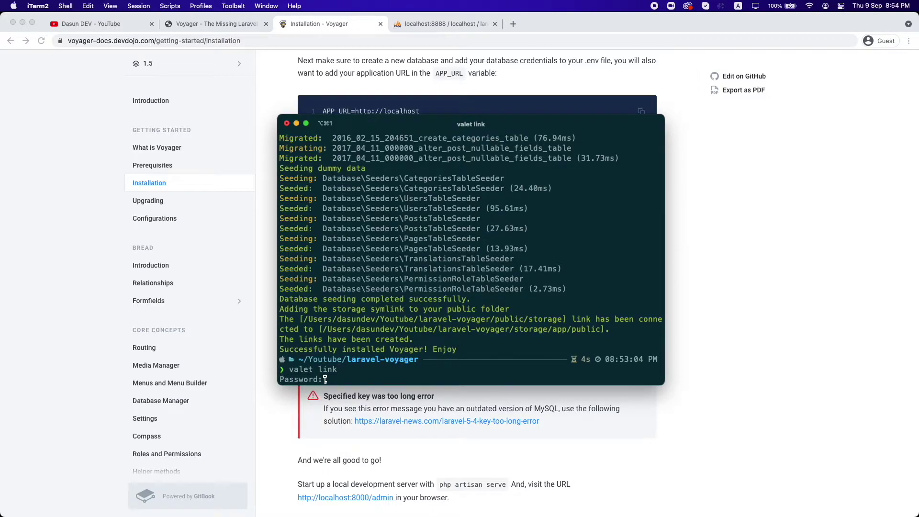
key(Return)
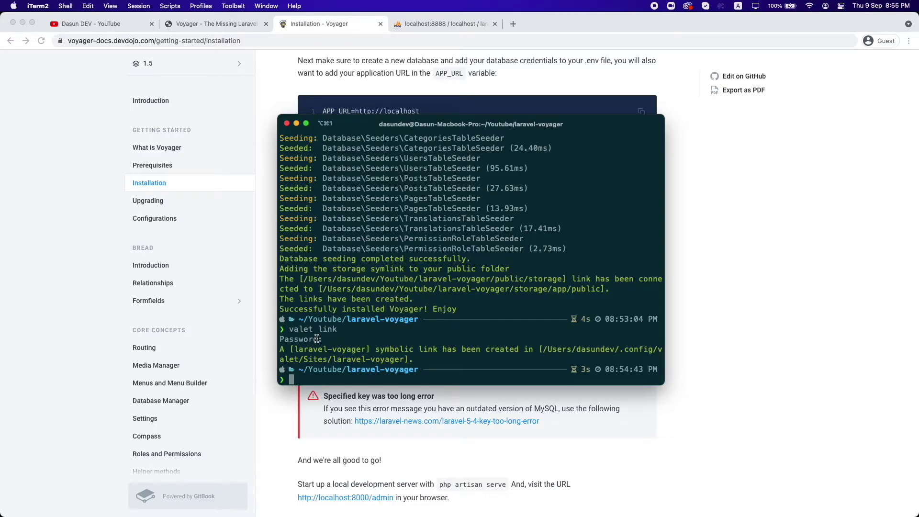
drag(333, 359, 404, 359)
Step: Load the laravel-voyager.test site in a new browser tab
click(516, 25)
click(512, 24)
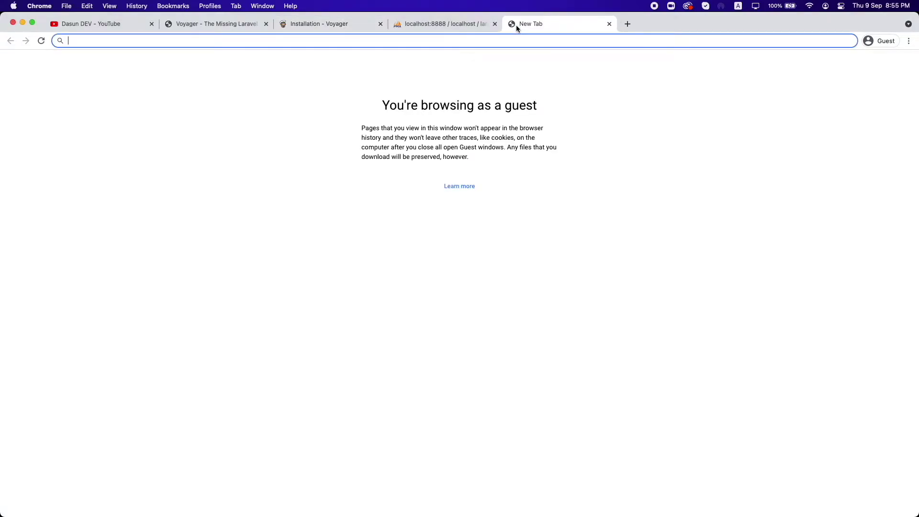
text(laravel-voyager.test)
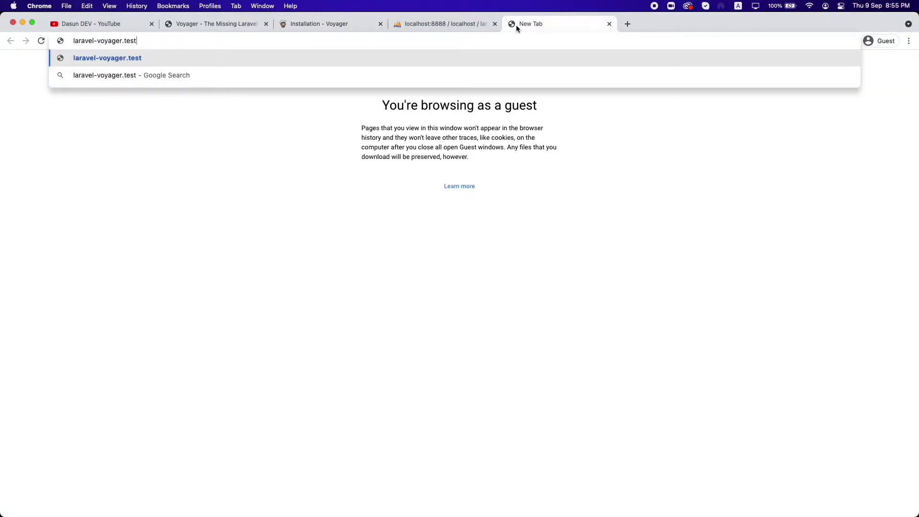
key(Return)
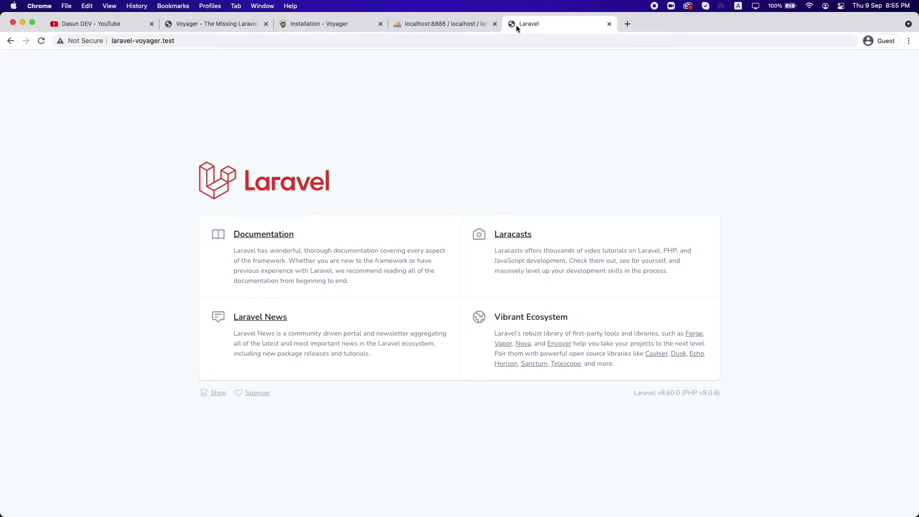
Step: After rechecking the docs, go to laravel-voyager.test/admin to reach the Voyager login page
click(357, 24)
scroll(467, 268, down, 5)
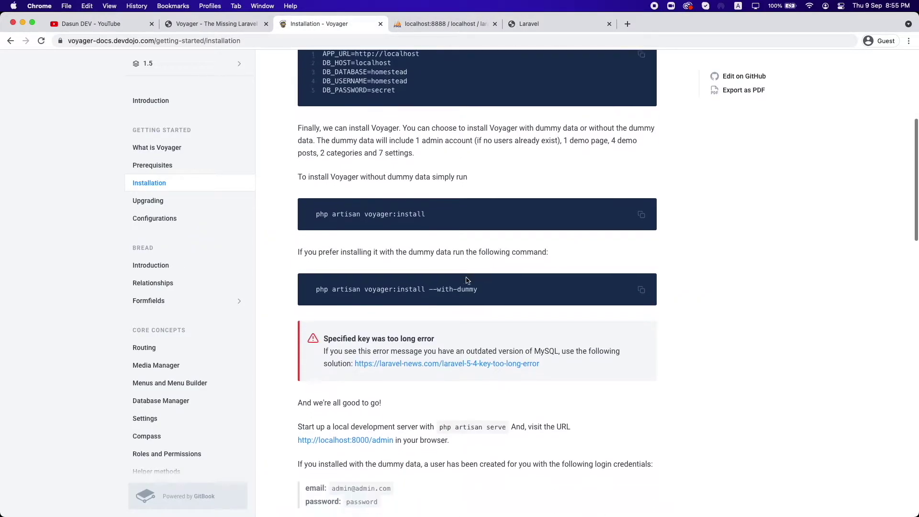
scroll(467, 257, down, 5)
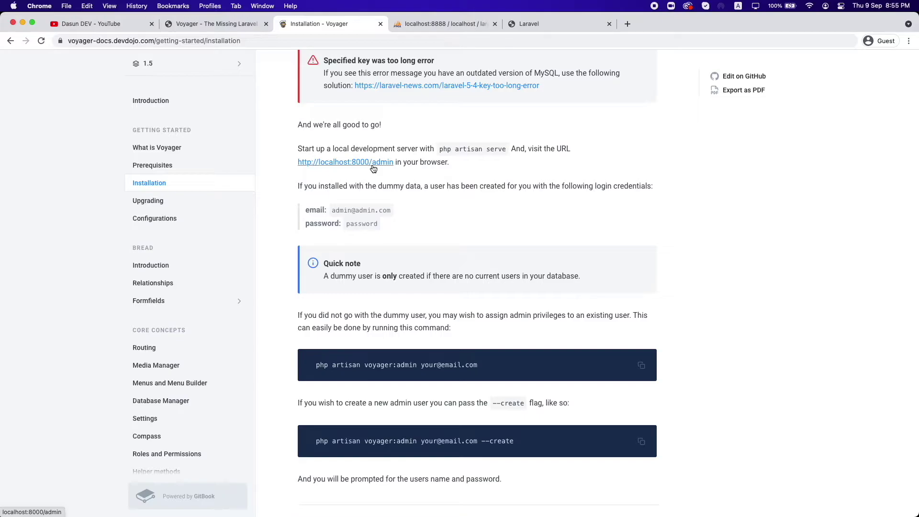
click(530, 28)
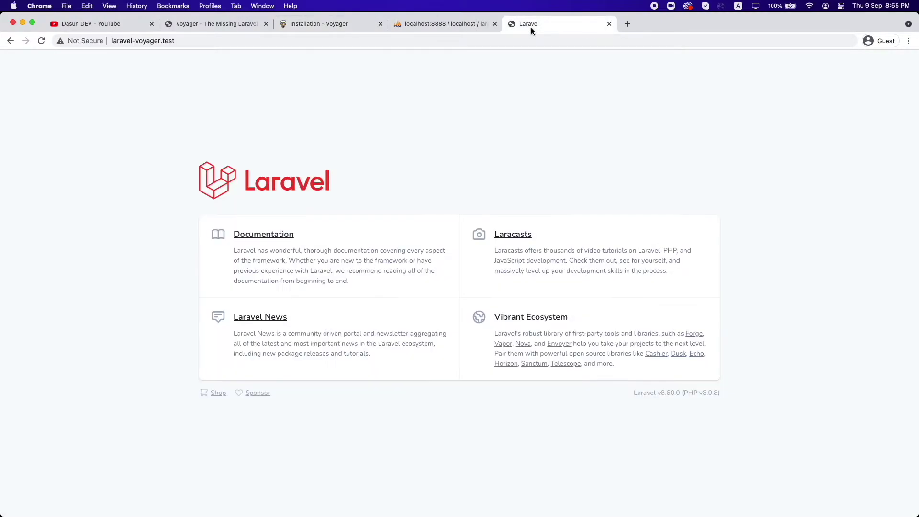
click(495, 41)
click(495, 40)
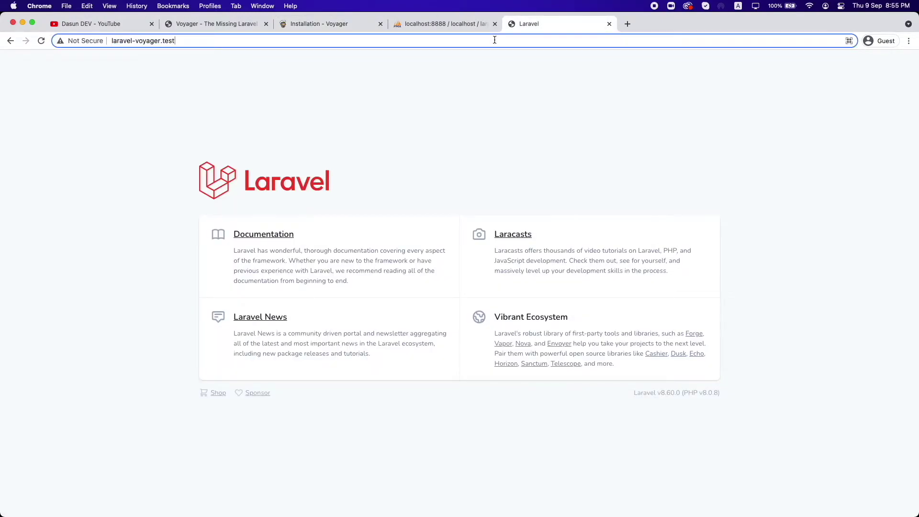
text(/admin)
key(Return)
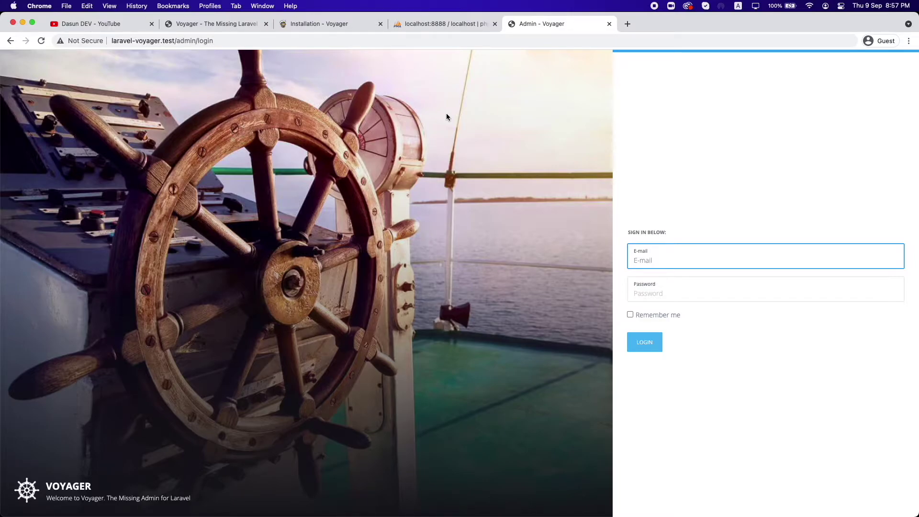
Step: Find the dummy user credentials and select the 'php artisan voyager:admin --create' command in the docs
click(334, 27)
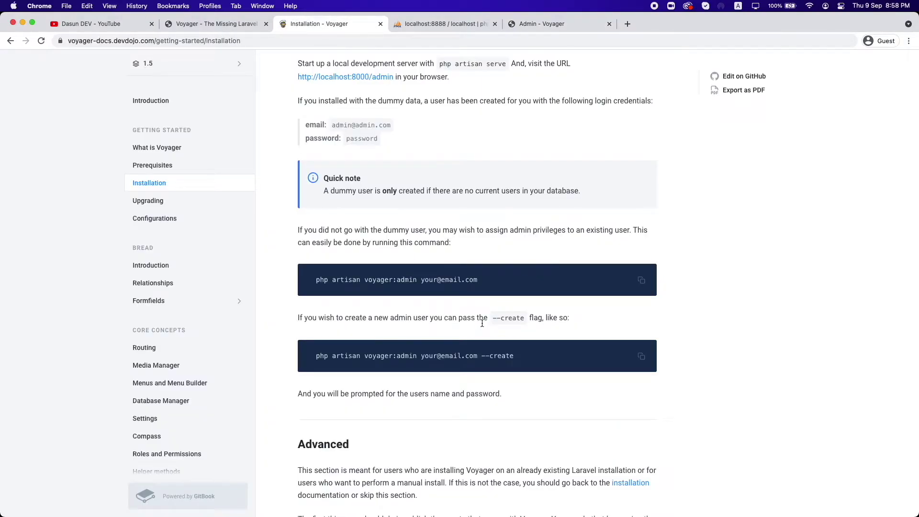
scroll(450, 268, up, 3)
scroll(449, 269, up, 3)
drag(428, 174, 484, 175)
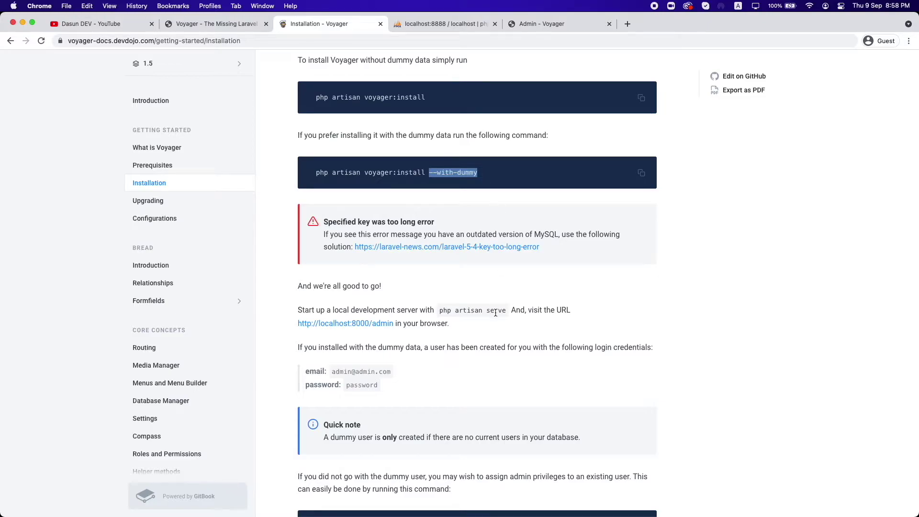
scroll(485, 343, down, 7)
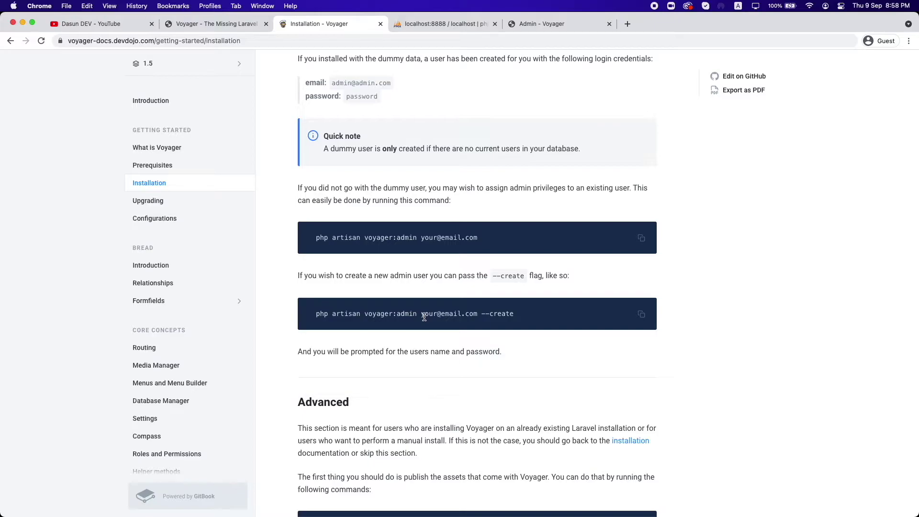
double_click(317, 314)
drag(346, 316, 526, 328)
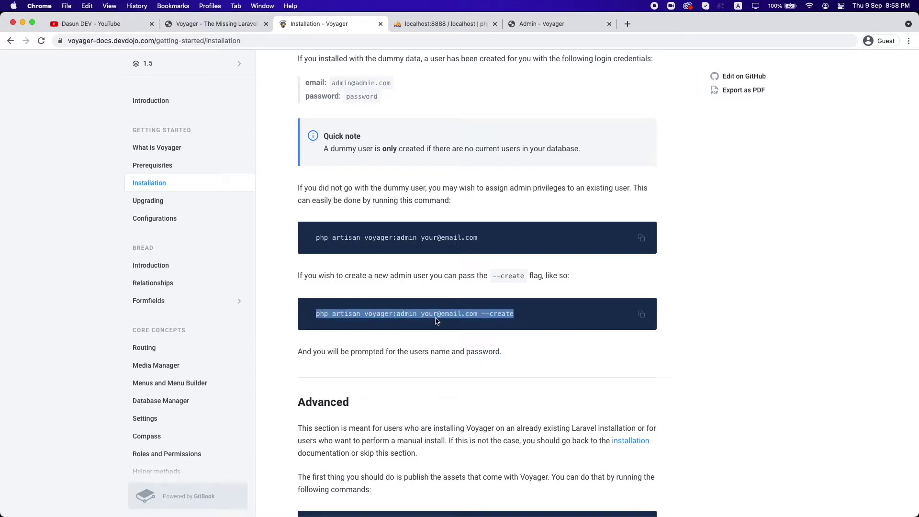
click(414, 318)
drag(421, 313, 477, 316)
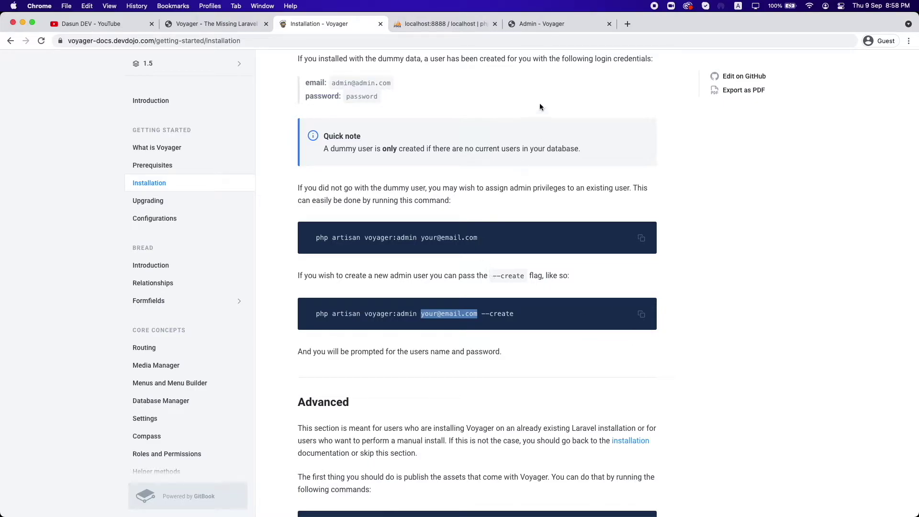
Step: Copy the admin's e-mail from the users table of the laravel-voyager database in phpMyAdmin
click(468, 25)
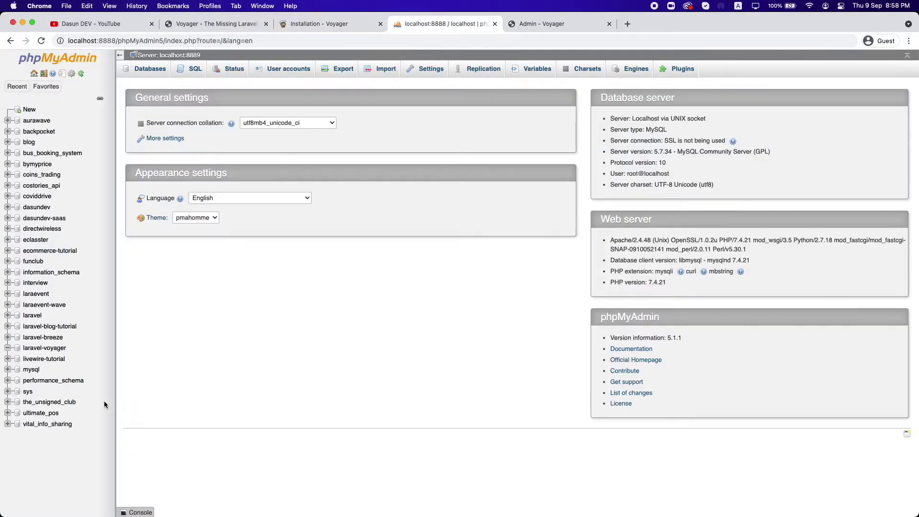
click(37, 87)
click(38, 87)
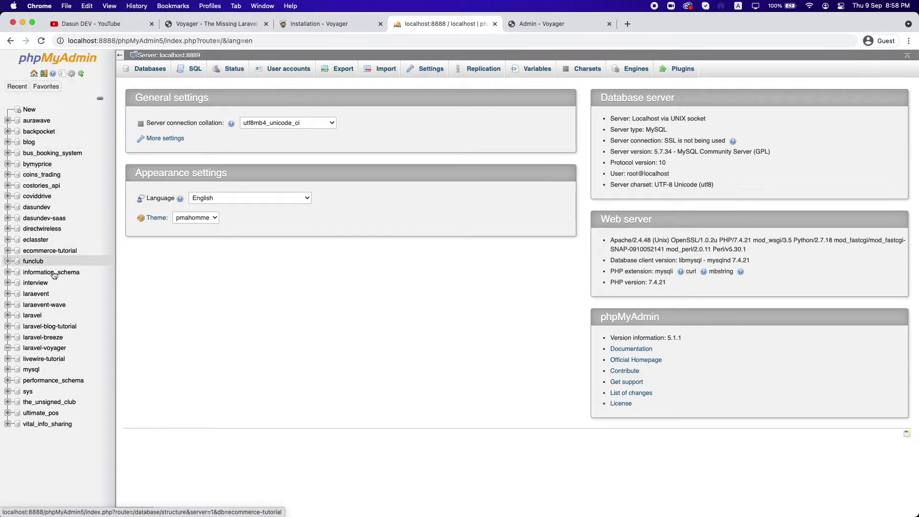
click(90, 342)
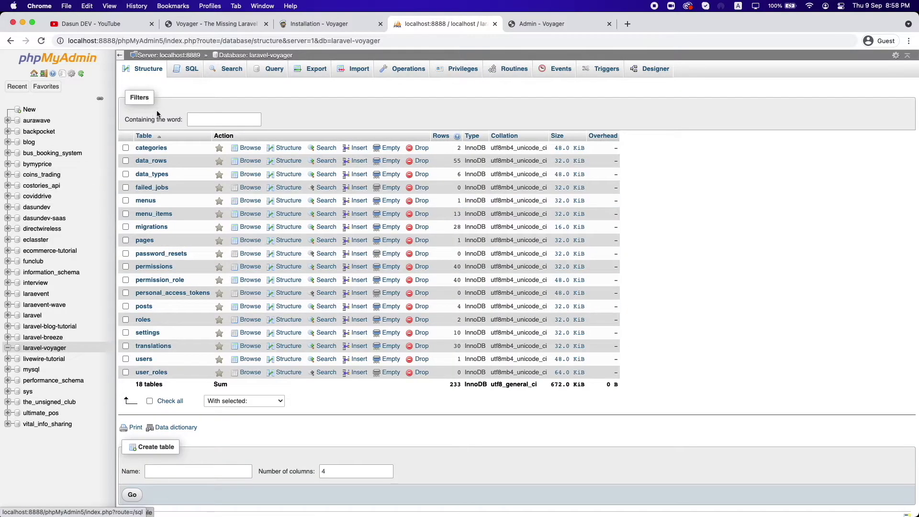
click(149, 359)
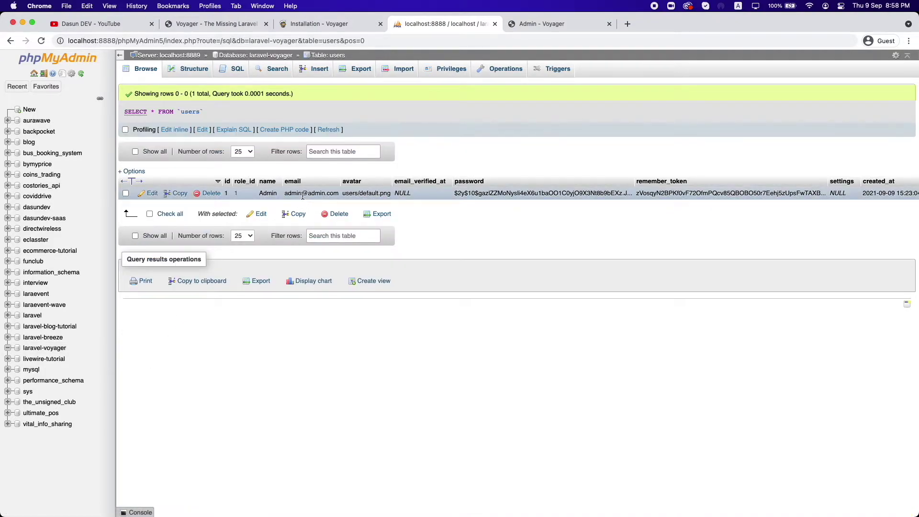
double_click(303, 194)
key(super+c)
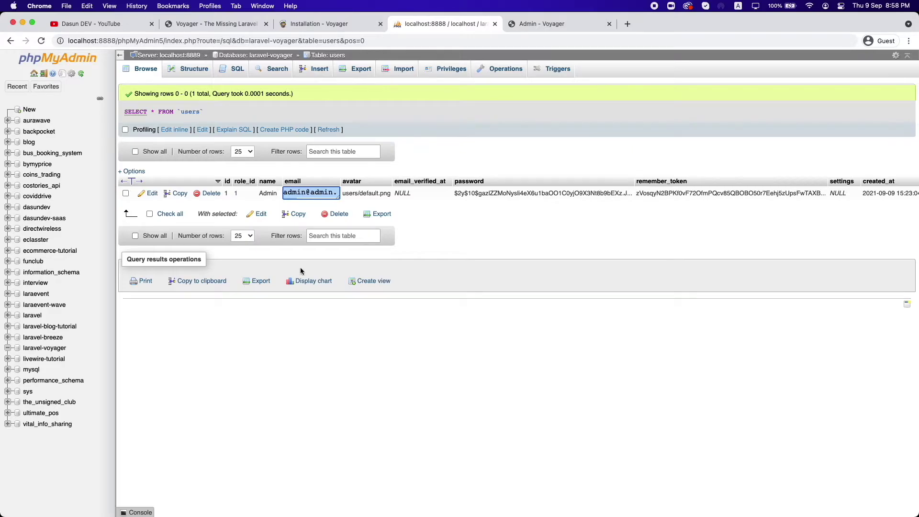
Step: Paste the copied admin e-mail into the Voyager login E-mail field
click(535, 22)
click(672, 256)
key(super+v)
Step: Enter the admin account password and sign in to the Voyager dashboard
click(663, 288)
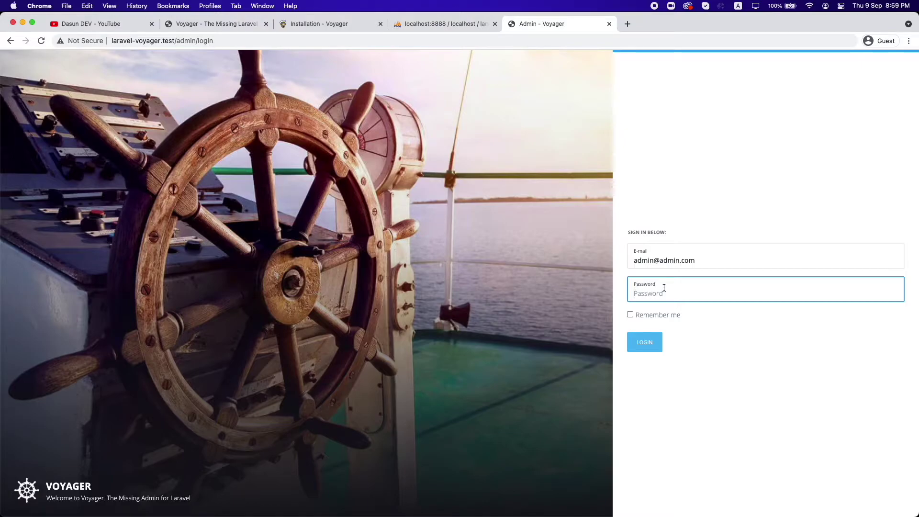
text(password)
key(Return)
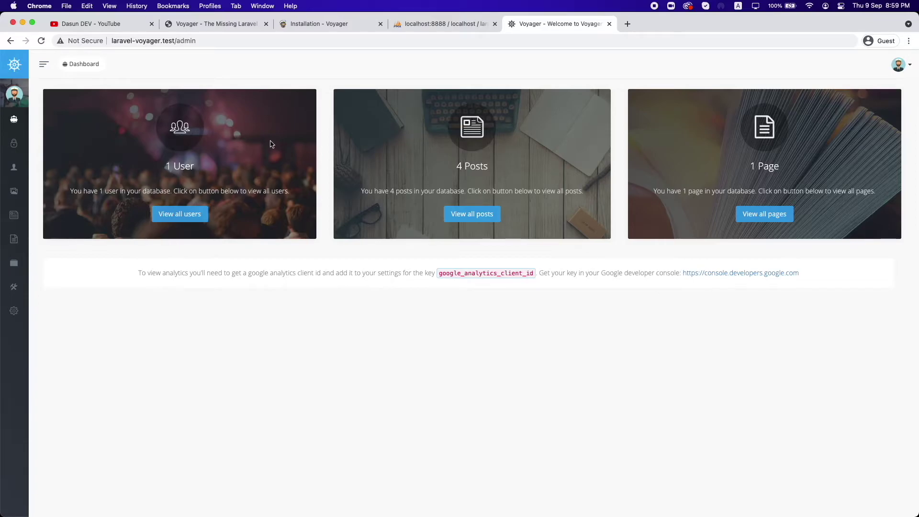
mouse_move(58, 67)
mouse_move(33, 143)
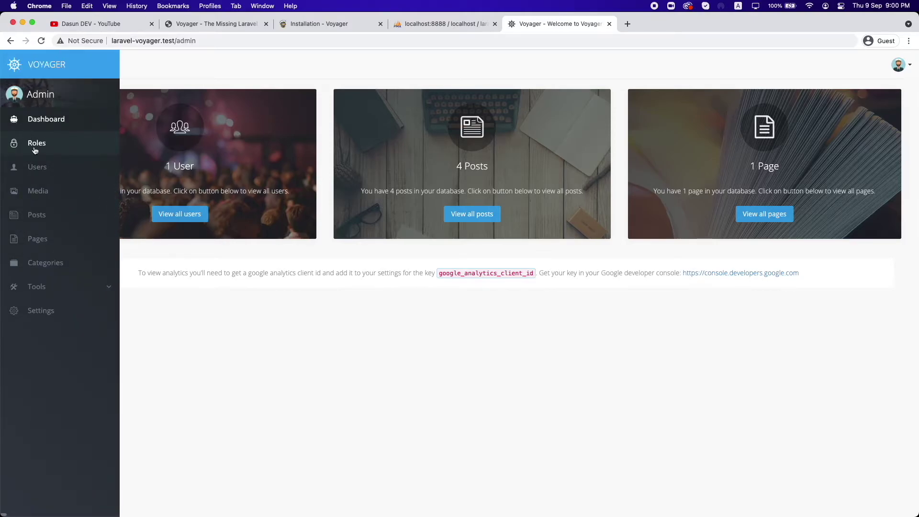
Step: Open the Roles list and start a new role with Add New
click(39, 145)
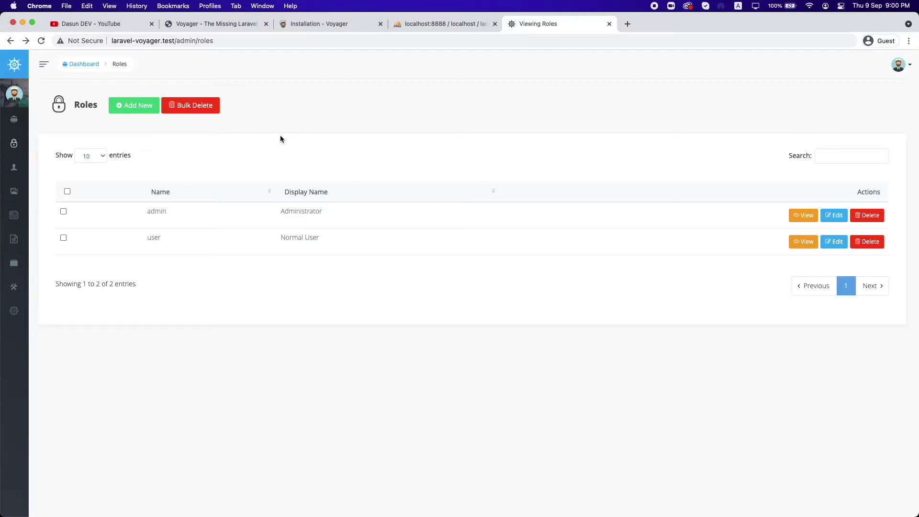
click(135, 109)
click(191, 165)
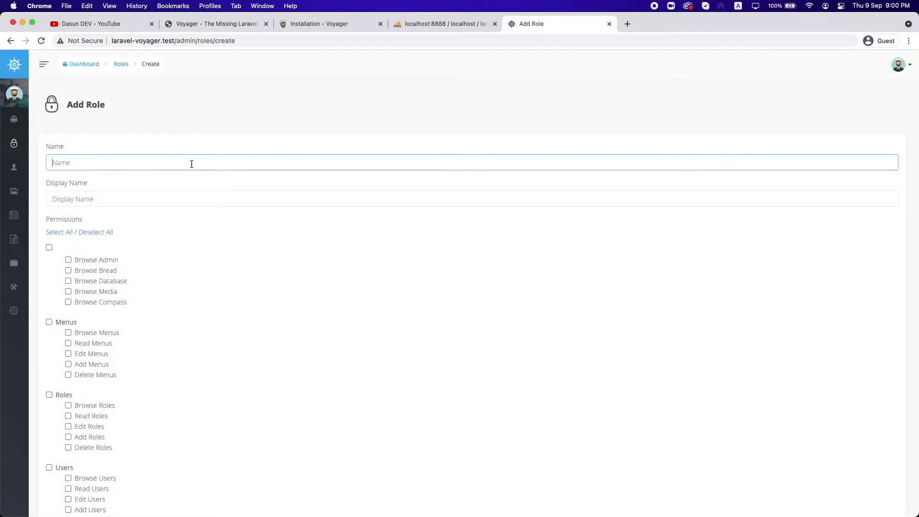
scroll(177, 189, down, 2)
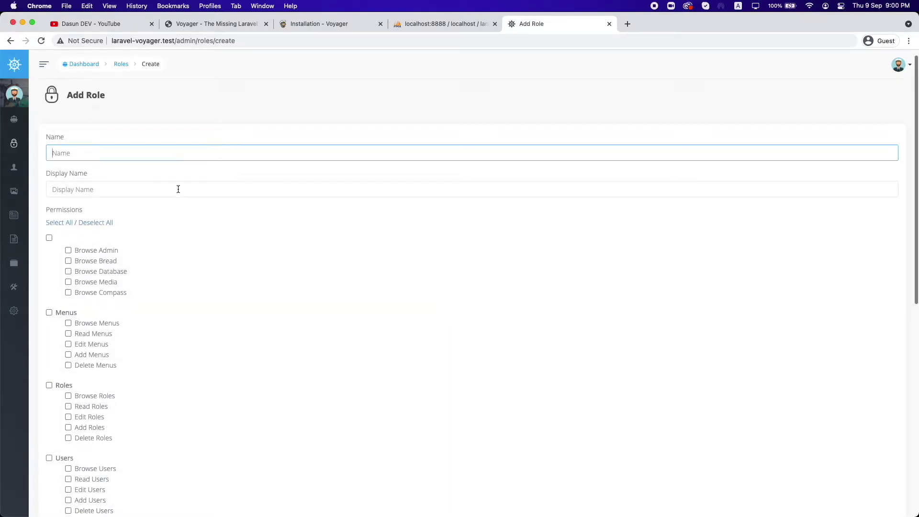
scroll(177, 192, down, 1)
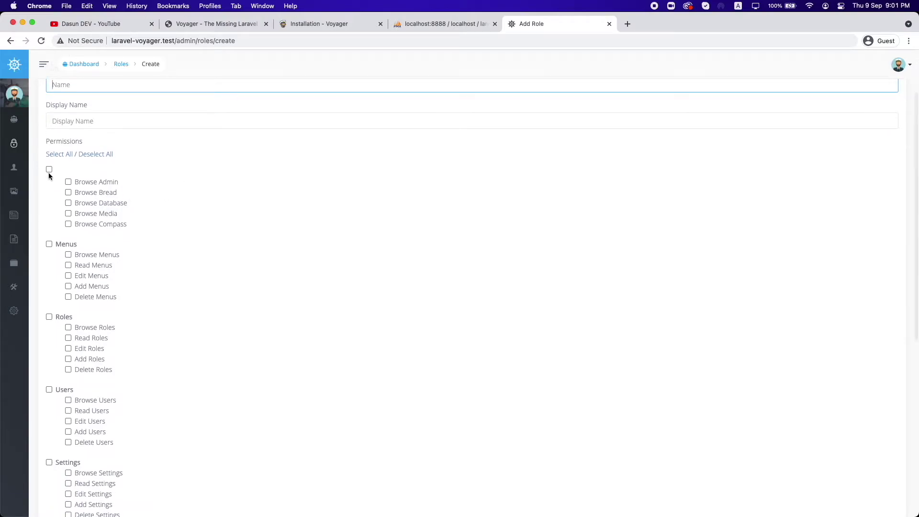
scroll(139, 293, down, 5)
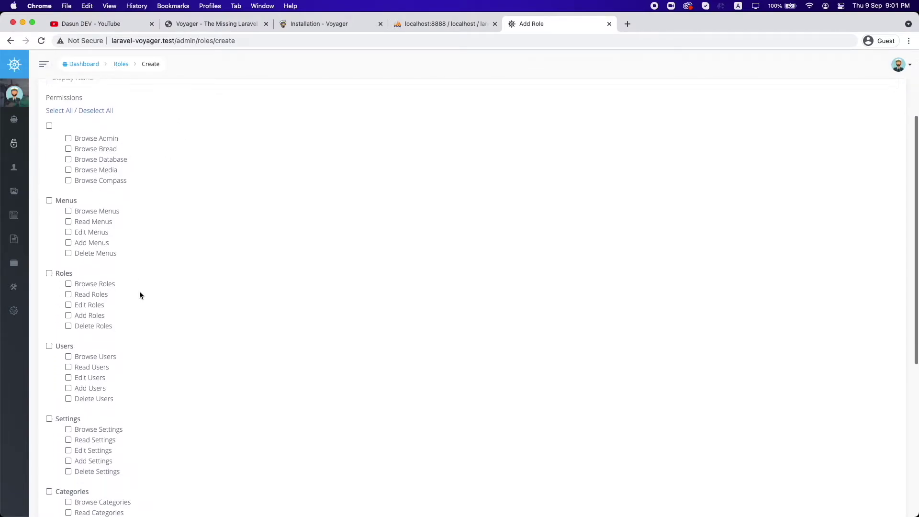
scroll(139, 293, down, 2)
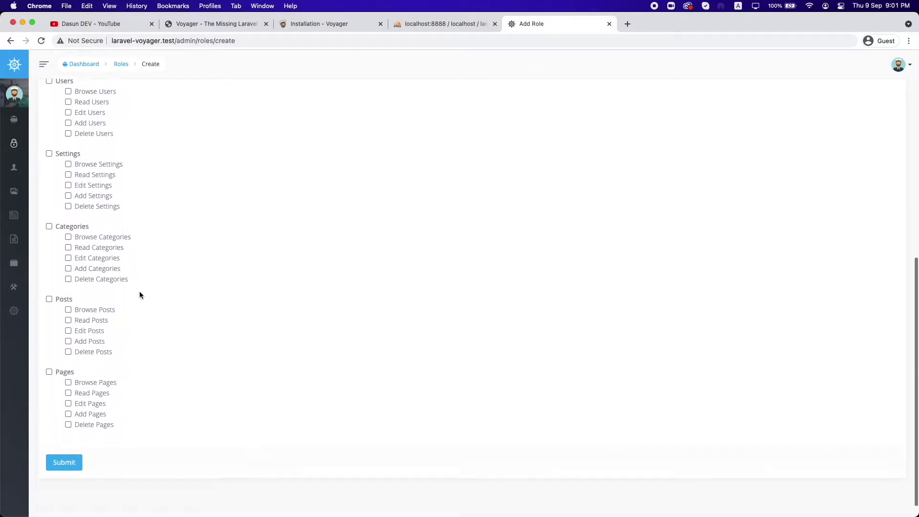
scroll(139, 293, up, 5)
scroll(139, 294, up, 3)
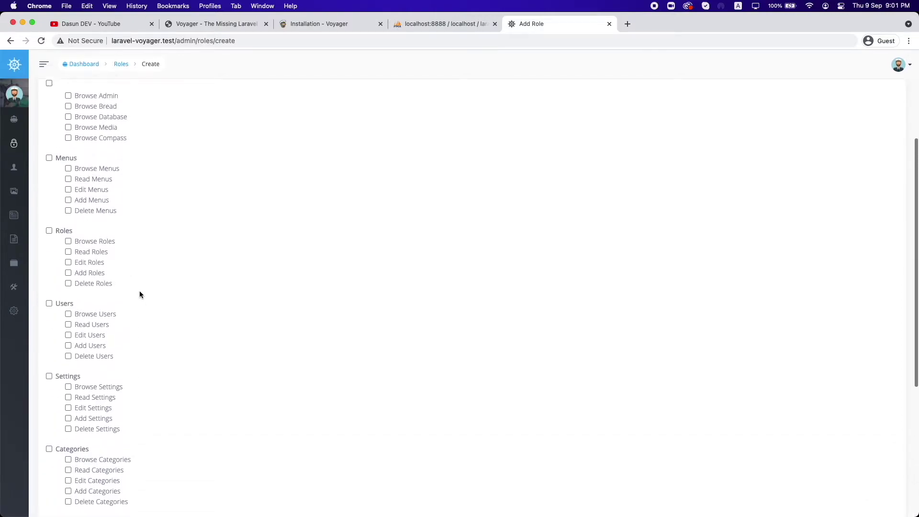
click(8, 41)
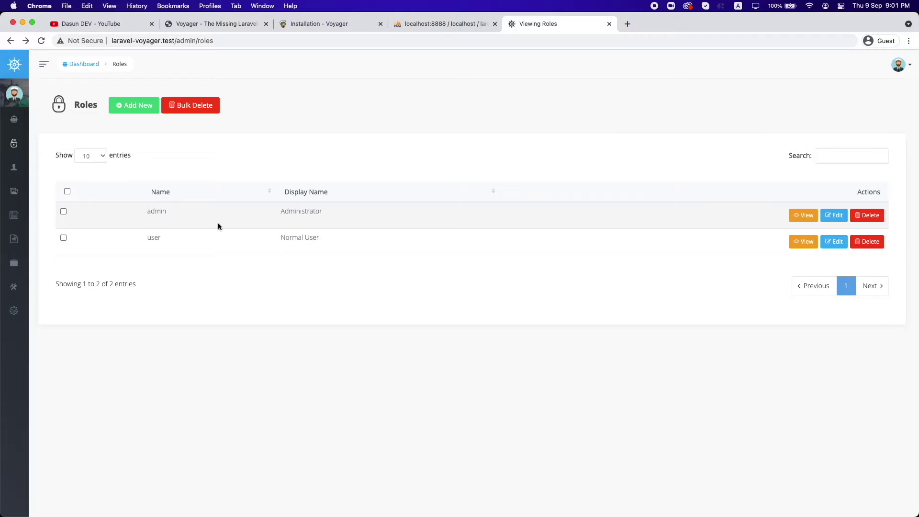
Step: Highlight the admin and user role names in the Roles table
double_click(162, 211)
double_click(158, 238)
click(291, 255)
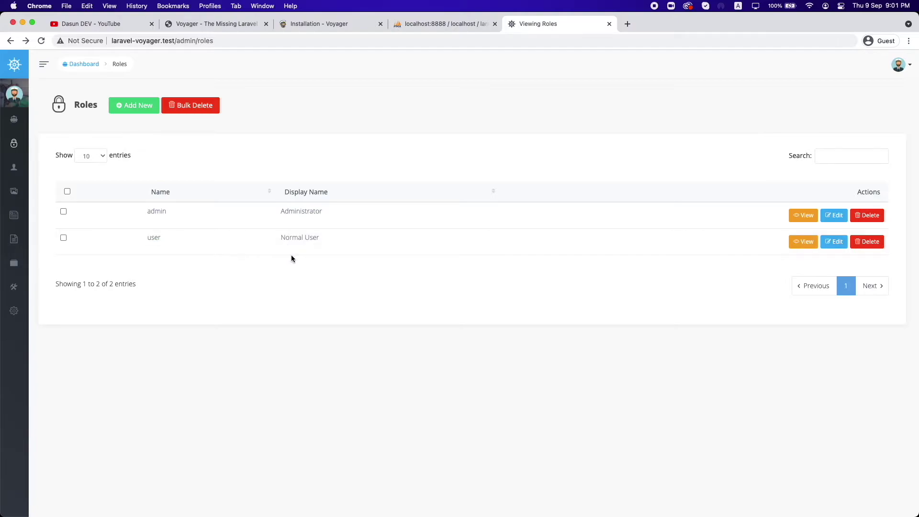
Step: Open the Users list, compare it with phpMyAdmin's users table, and focus the search box
mouse_move(14, 167)
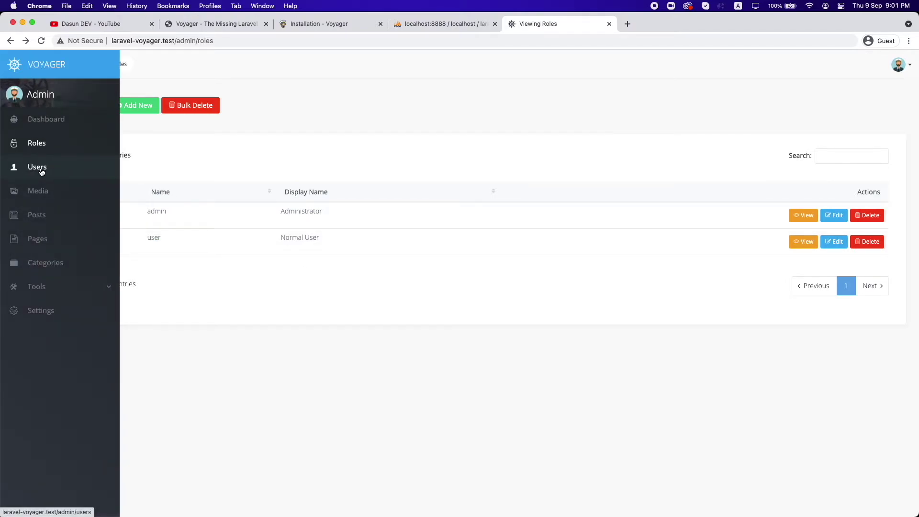
click(42, 171)
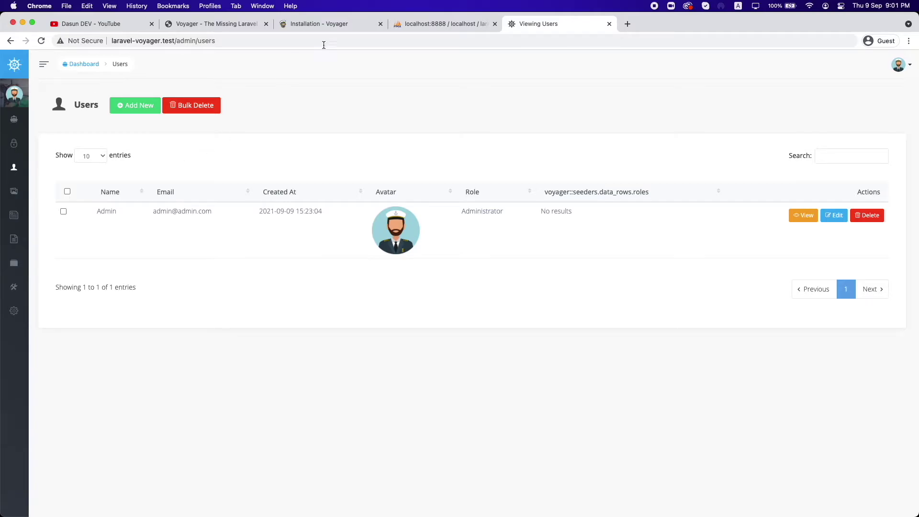
click(423, 25)
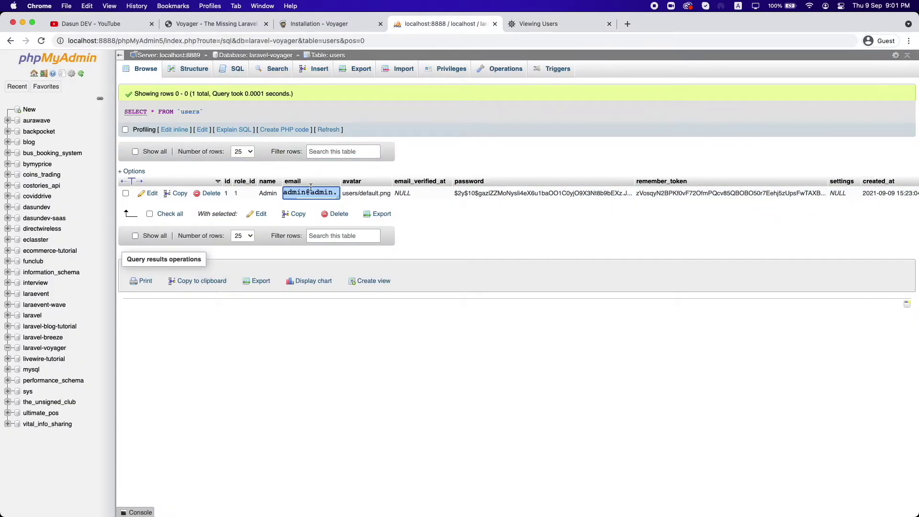
click(531, 25)
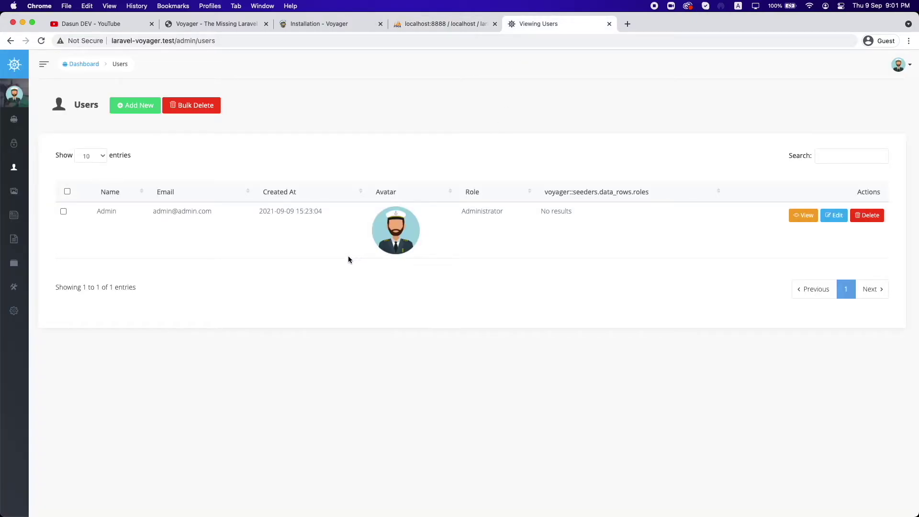
click(825, 158)
Step: Open the Admin user's edit form, go back, then open the Media library
click(834, 215)
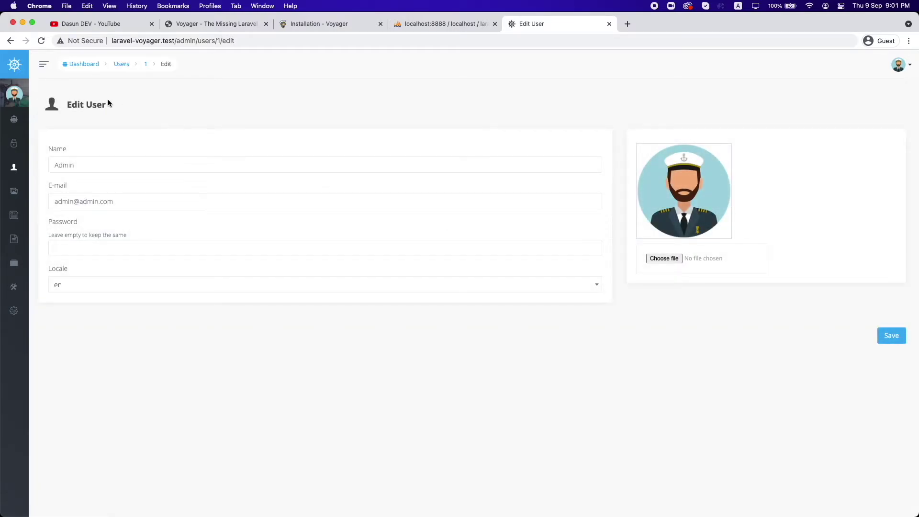
click(10, 40)
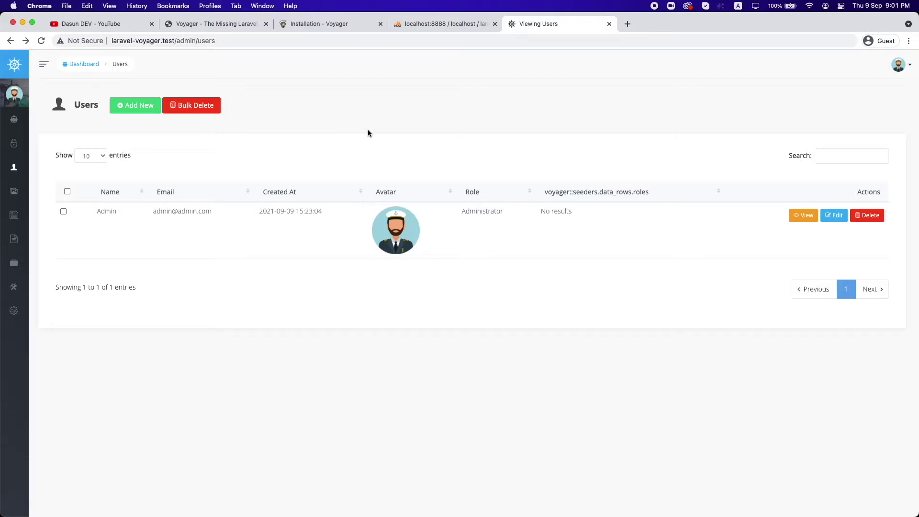
mouse_move(34, 191)
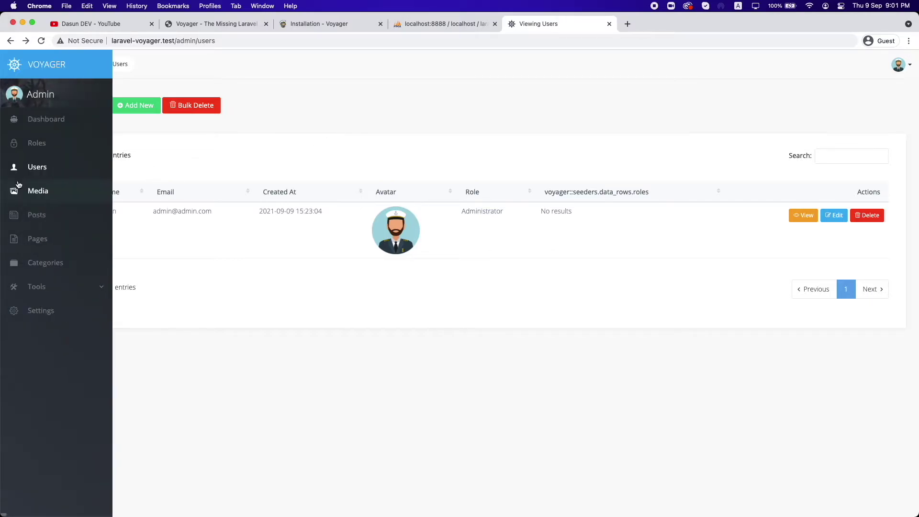
click(45, 188)
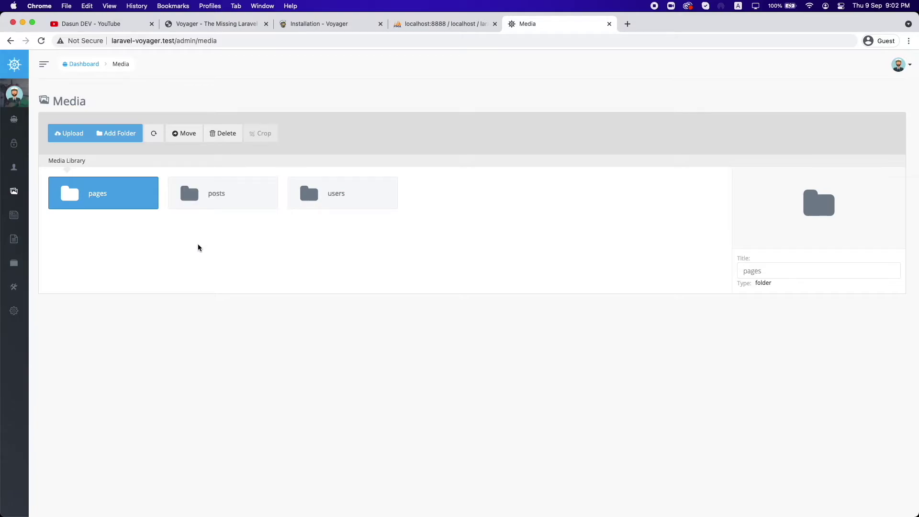
Step: Go to the Posts list with its four sample posts
mouse_move(14, 219)
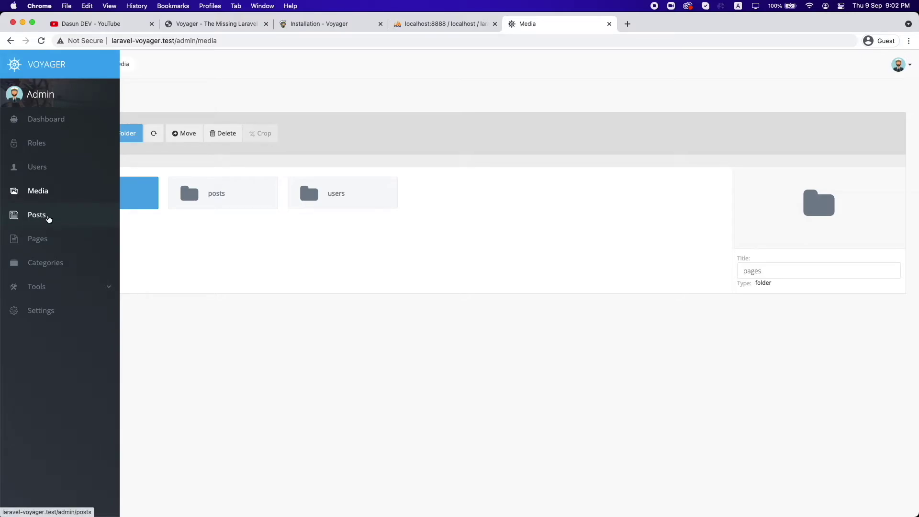
click(48, 217)
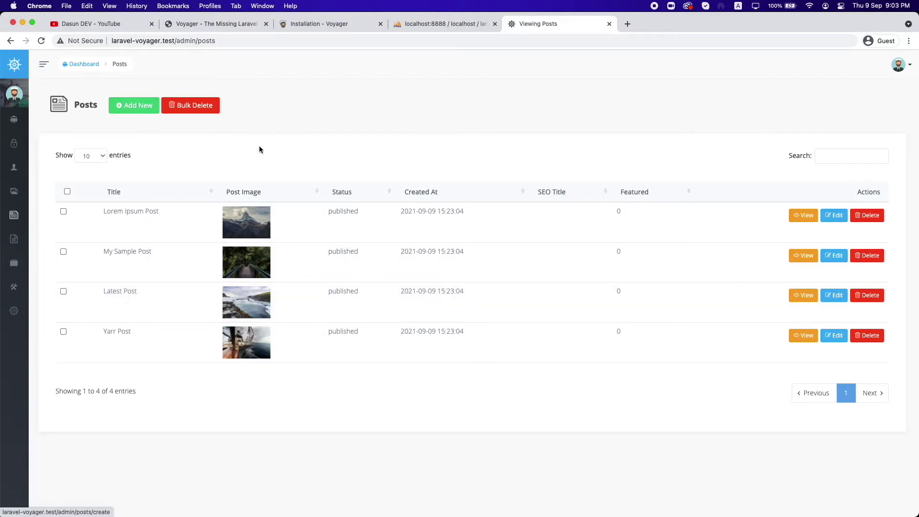
Step: Start a new post and look through the blank Add Post form's title, content and settings
click(124, 105)
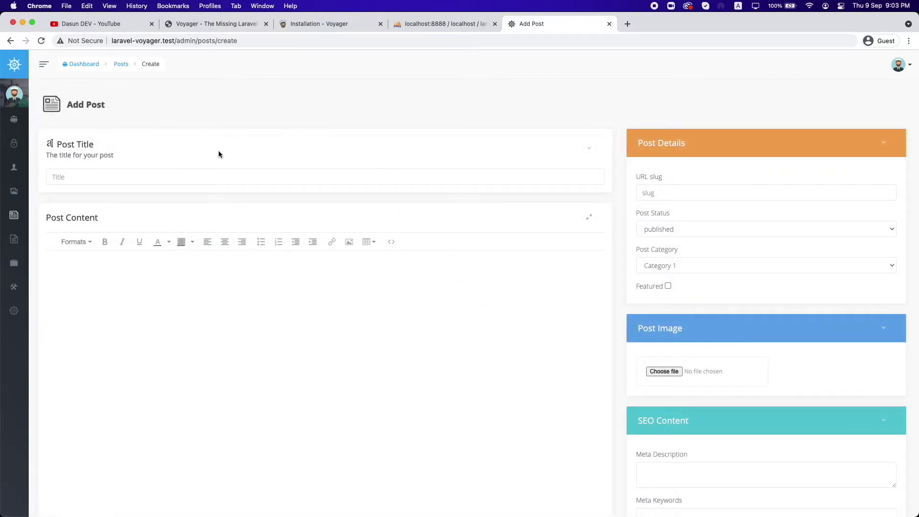
click(213, 176)
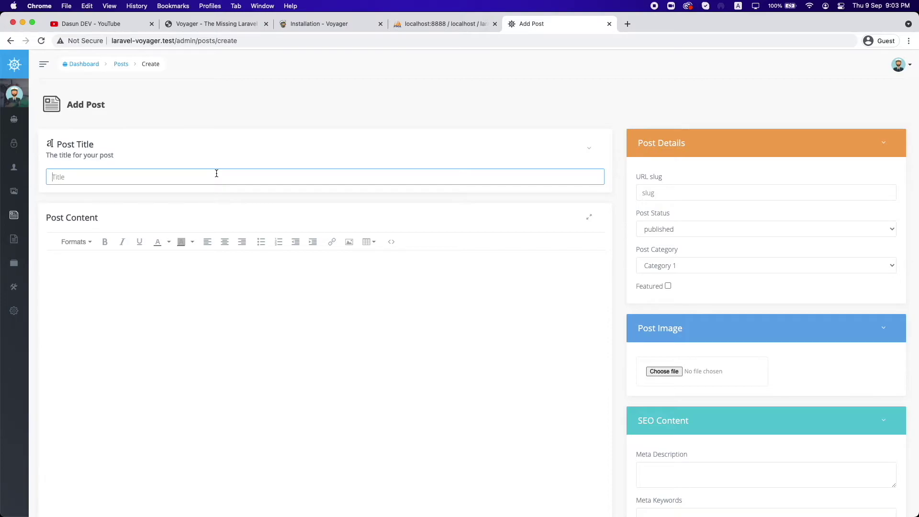
scroll(217, 174, down, 2)
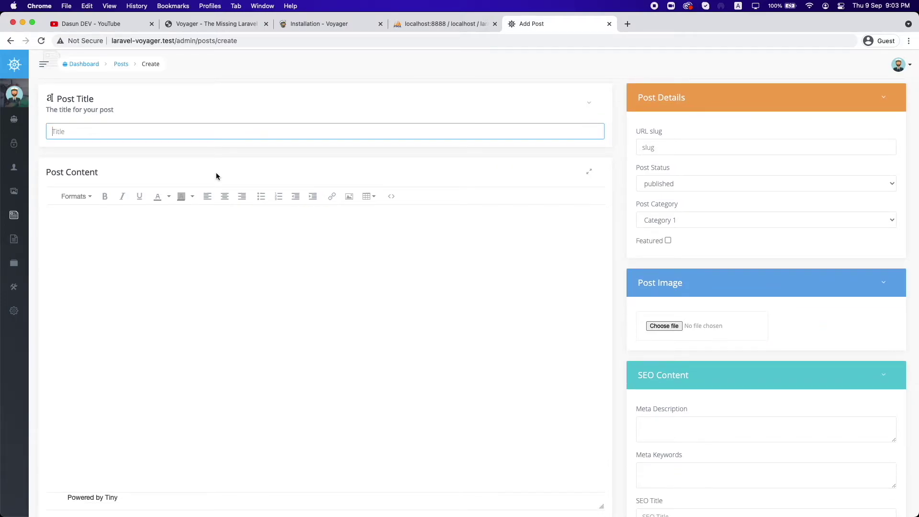
click(233, 253)
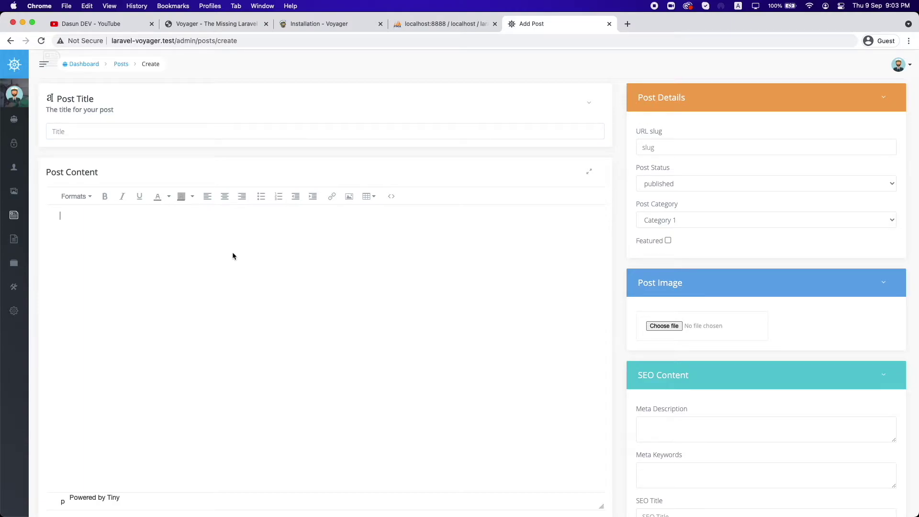
scroll(232, 256, up, 1)
scroll(233, 256, down, 3)
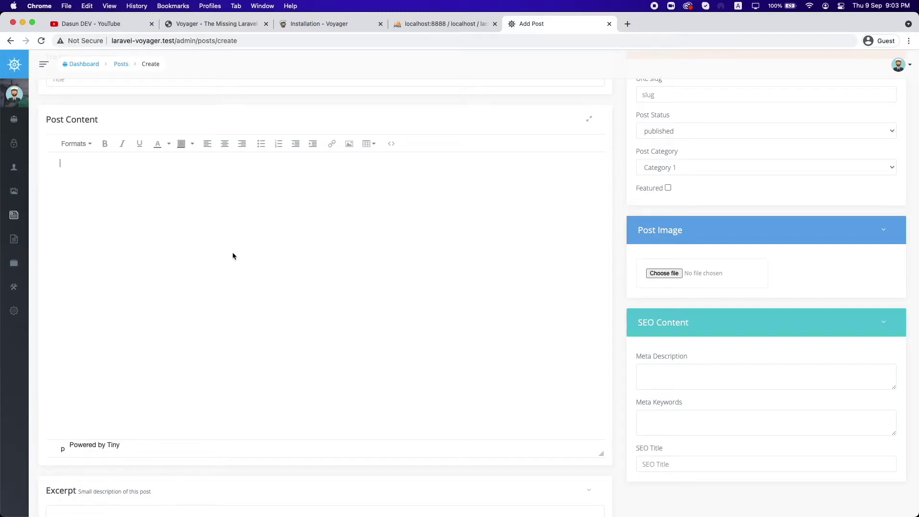
scroll(232, 254, up, 3)
click(113, 166)
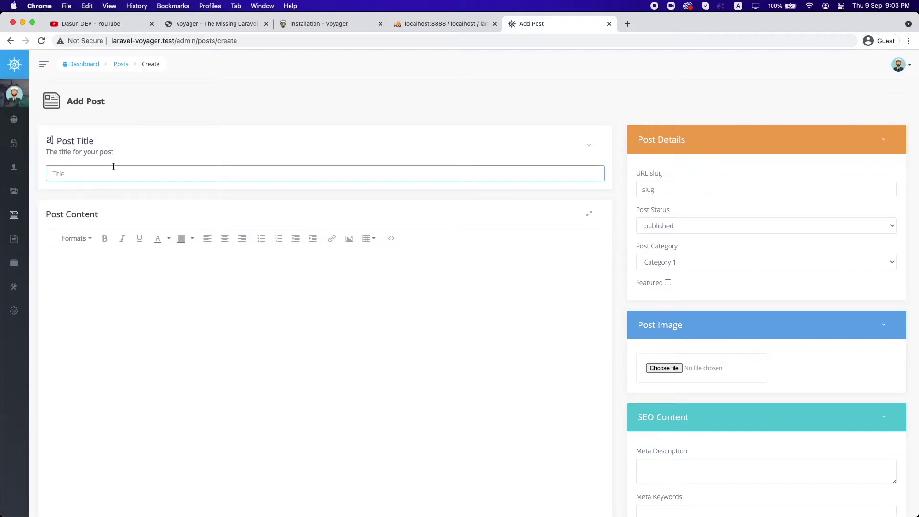
scroll(128, 272, down, 1)
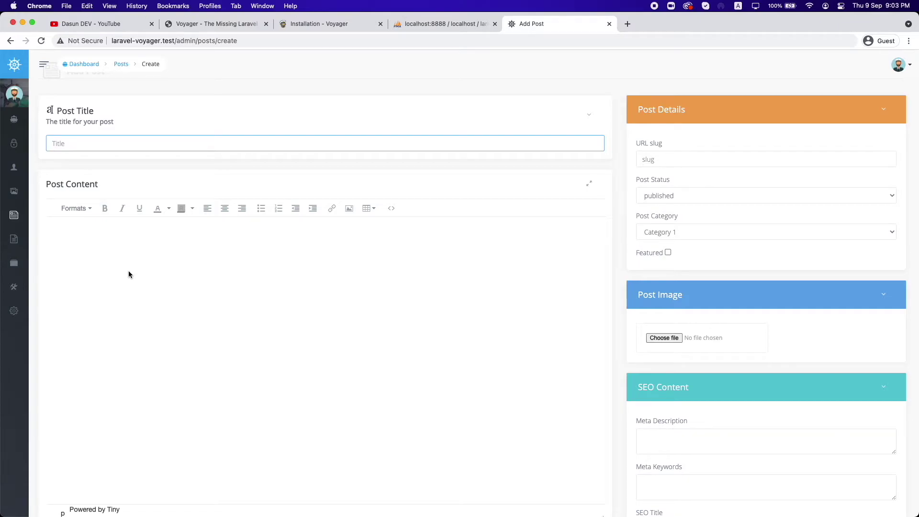
scroll(128, 274, down, 5)
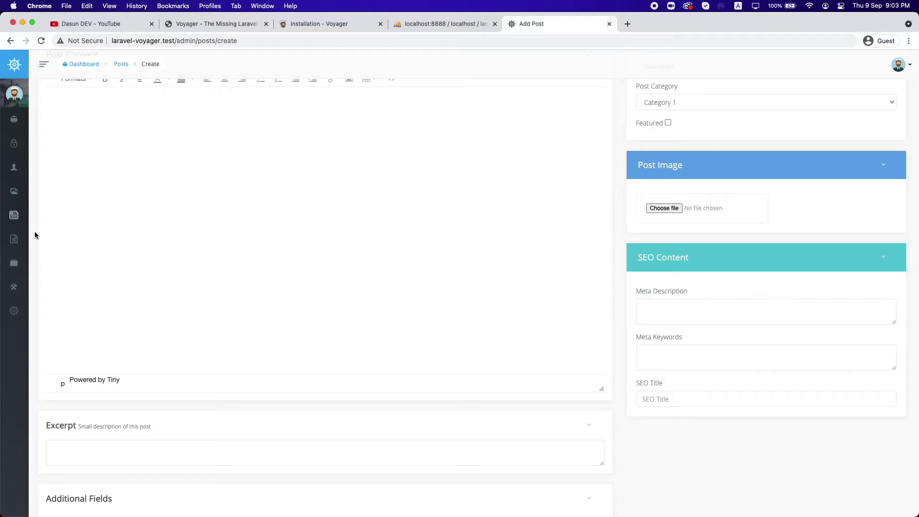
mouse_move(23, 240)
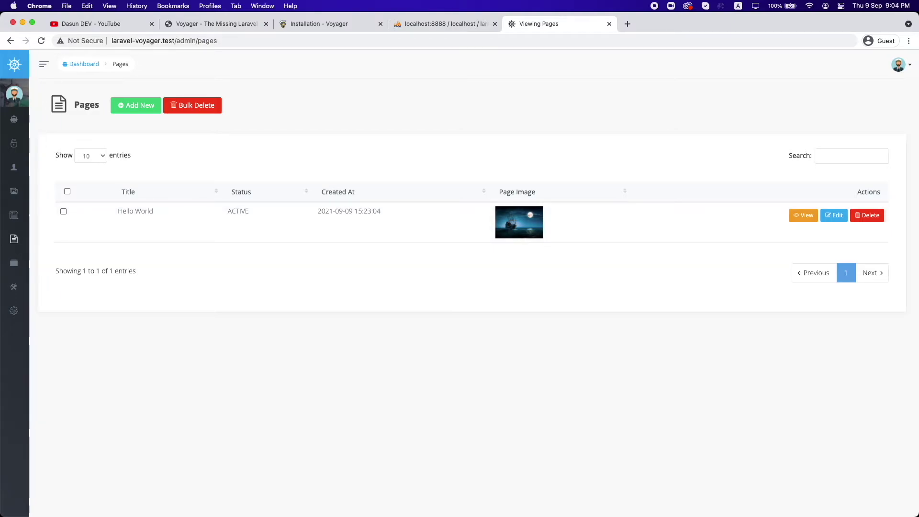
Step: View the Categories list, then open Menu Builder under Tools
click(46, 263)
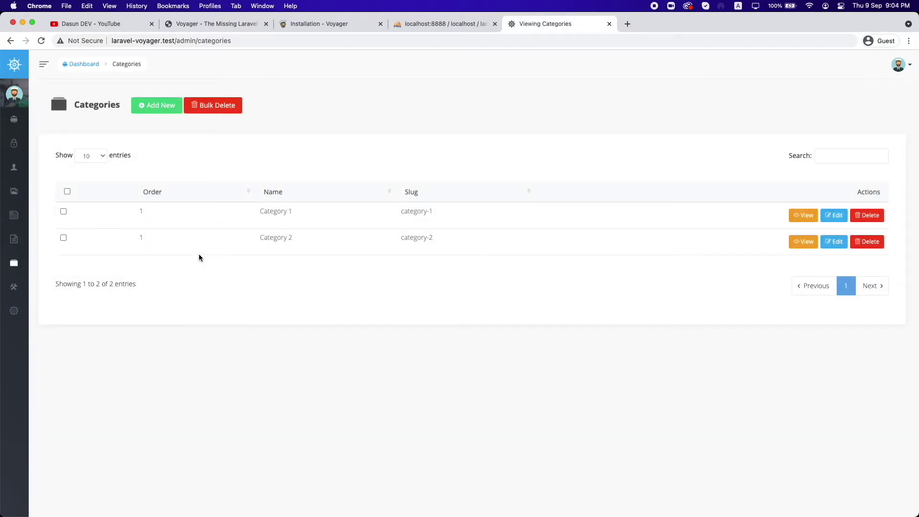
click(27, 289)
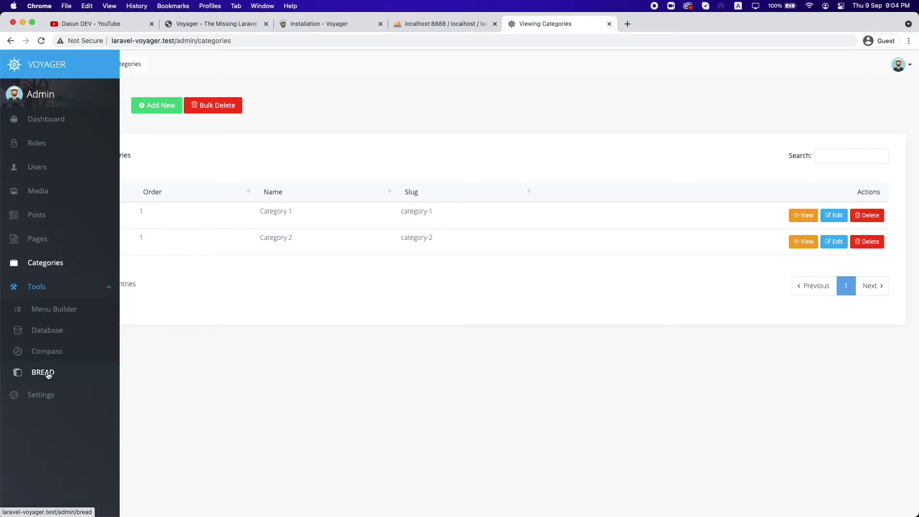
click(38, 310)
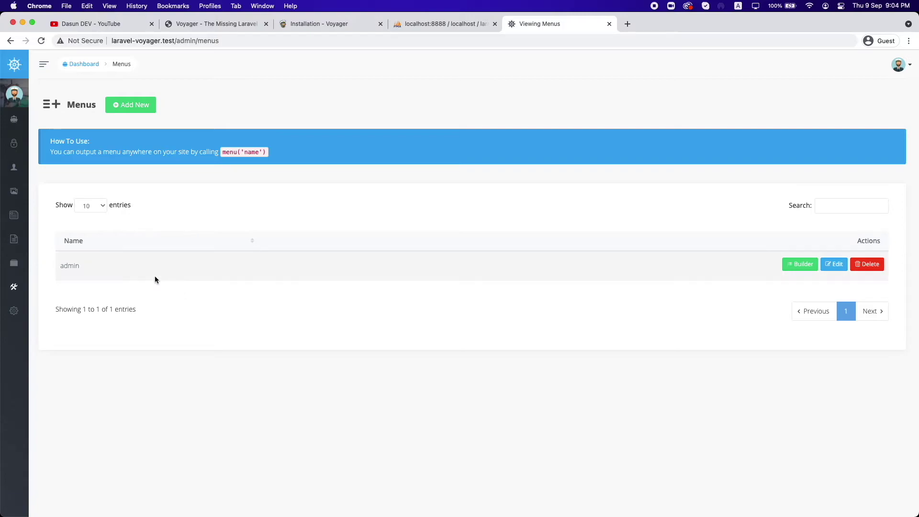
Step: Open the admin menu's builder and drag the Menu Builder item to show reordering
double_click(76, 266)
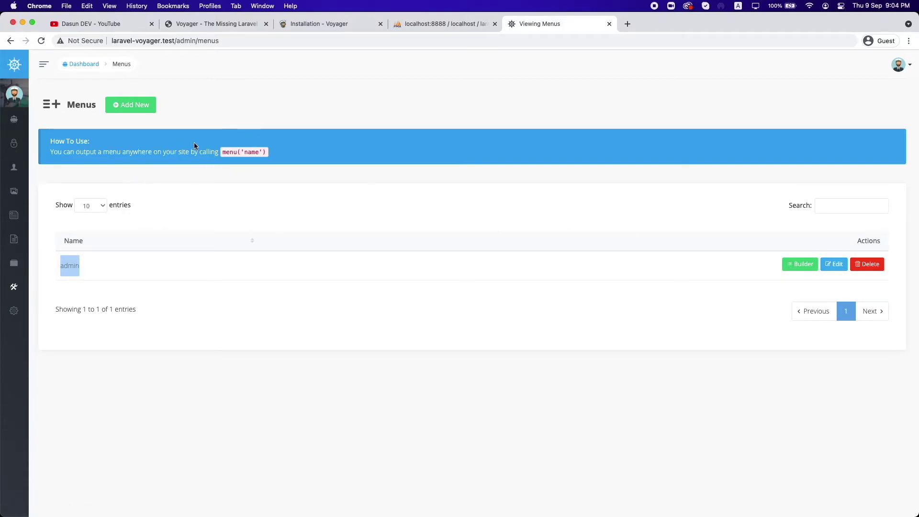
click(799, 265)
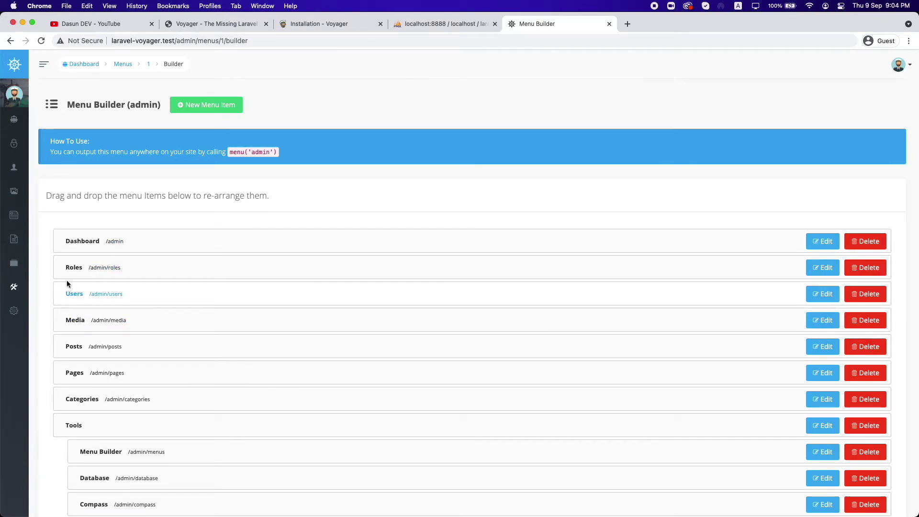
click(44, 64)
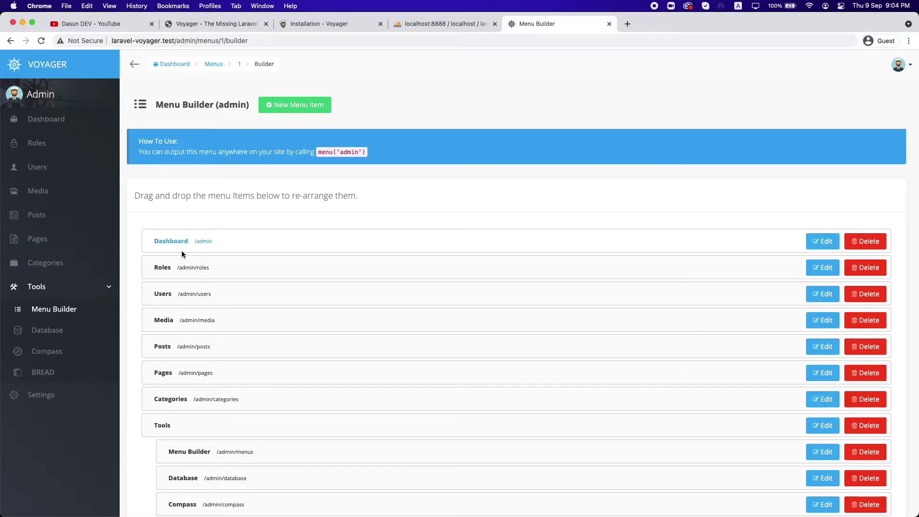
scroll(192, 246, down, 5)
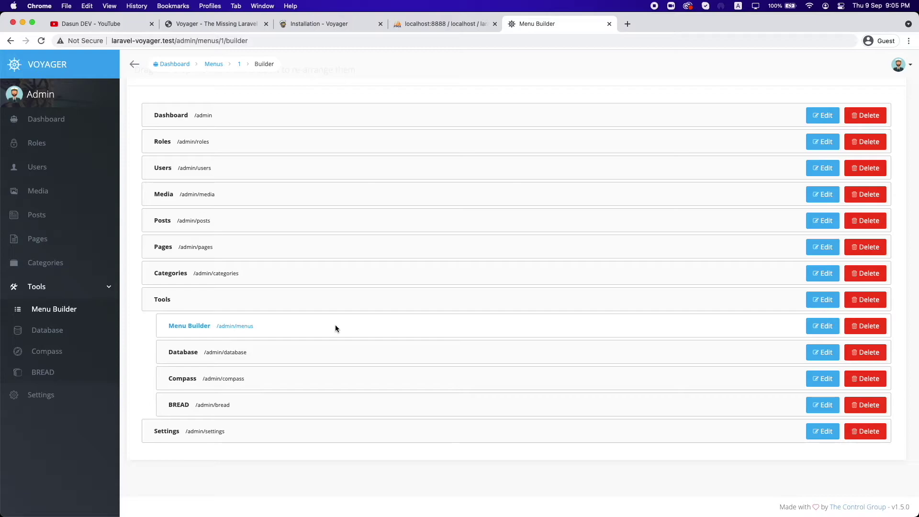
mouse_move(335, 325)
mouse_down()
mouse_move(319, 290)
mouse_move(332, 342)
mouse_move(360, 348)
mouse_move(345, 325)
mouse_move(329, 324)
mouse_up()
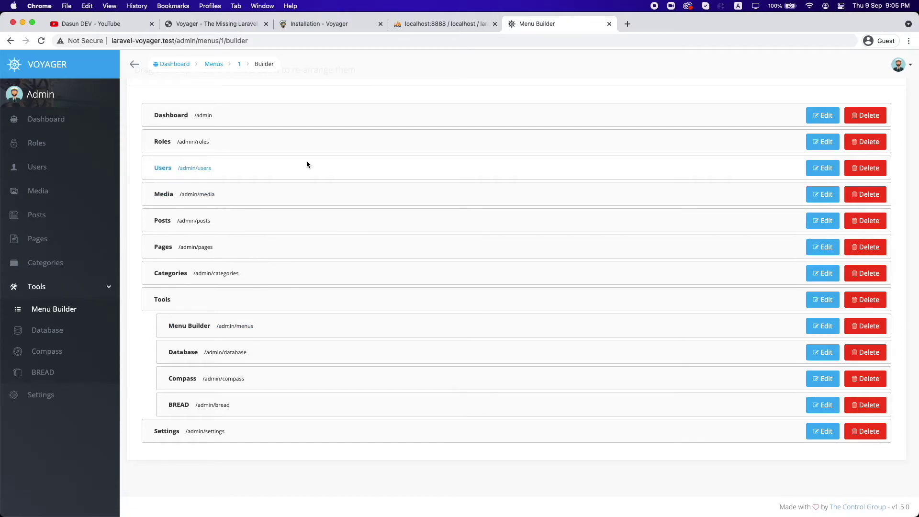
Step: Open the Database overview under Tools and start creating a new table
click(67, 331)
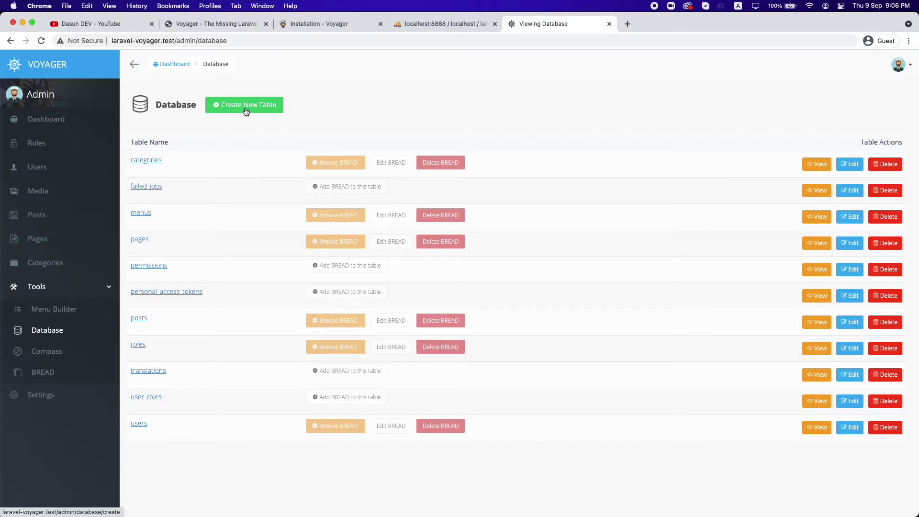
click(246, 110)
click(248, 163)
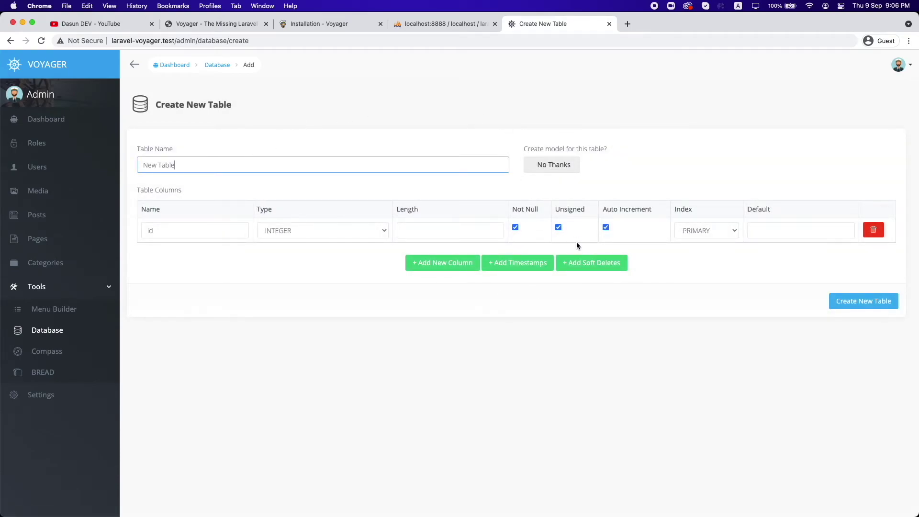
click(436, 261)
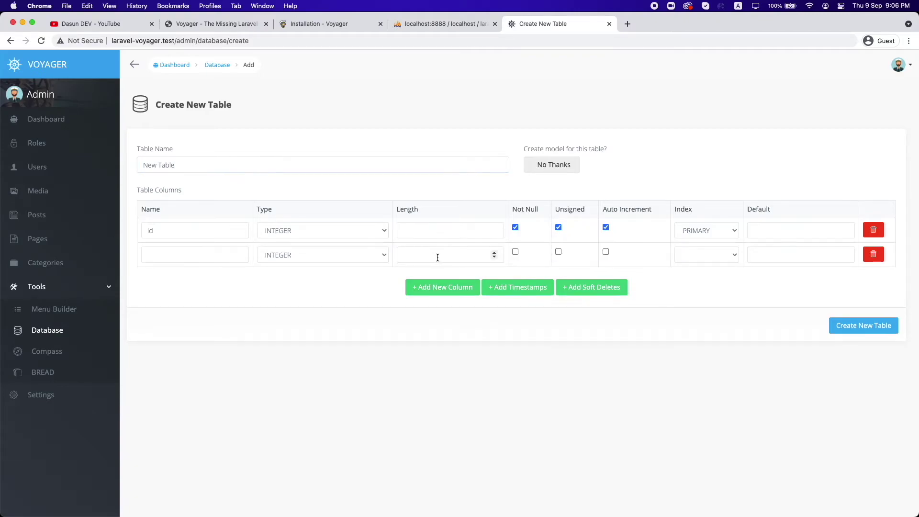
click(605, 292)
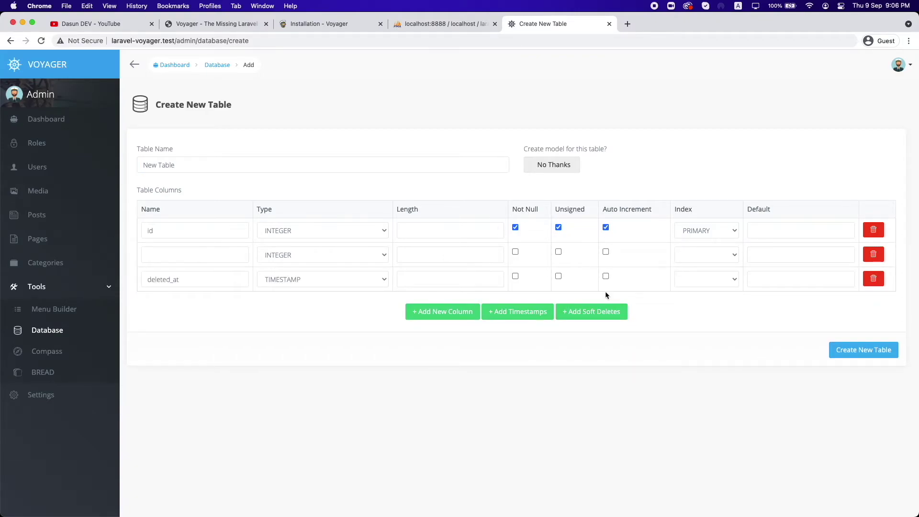
click(514, 322)
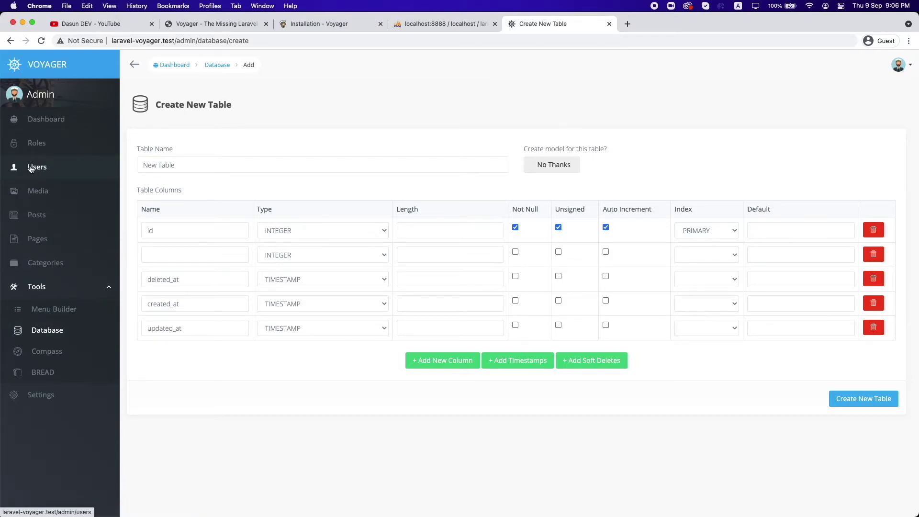
click(211, 64)
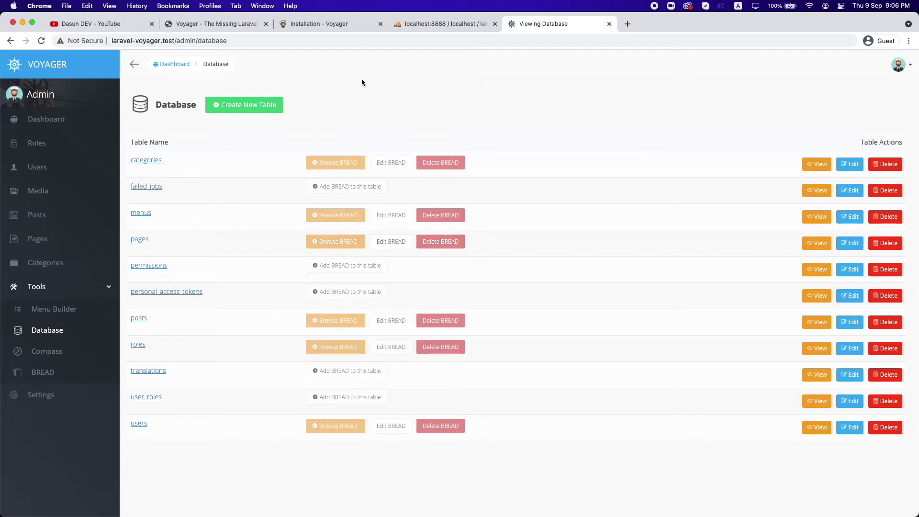
Step: Show the 18 laravel-voyager tables in phpMyAdmin, then return to Voyager's Viewing Database tab
click(427, 24)
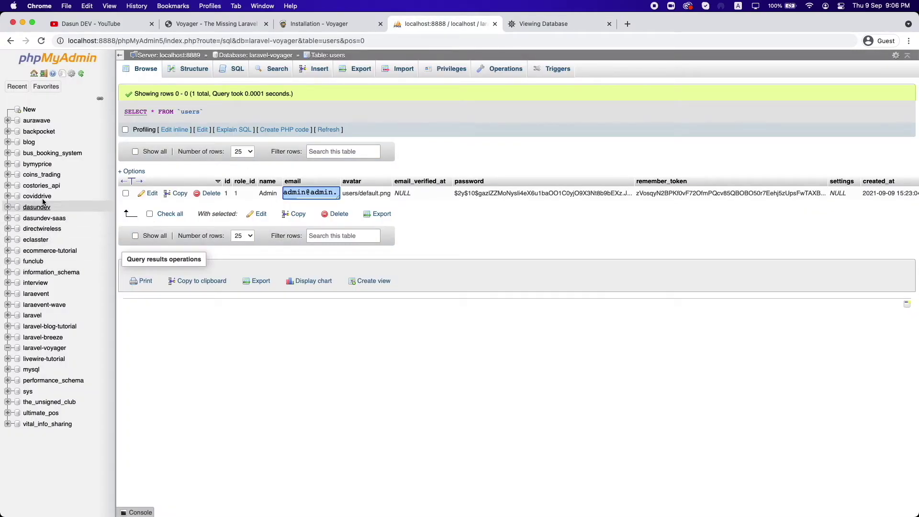
click(271, 56)
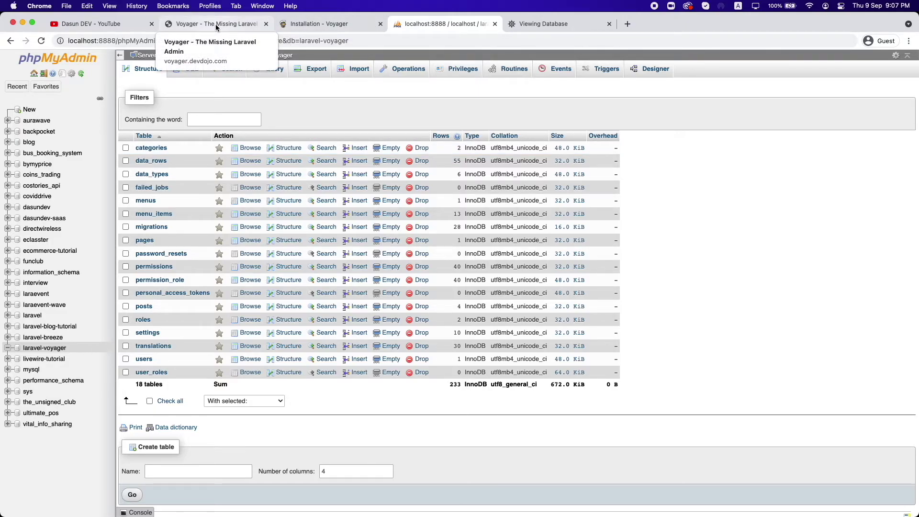
click(563, 24)
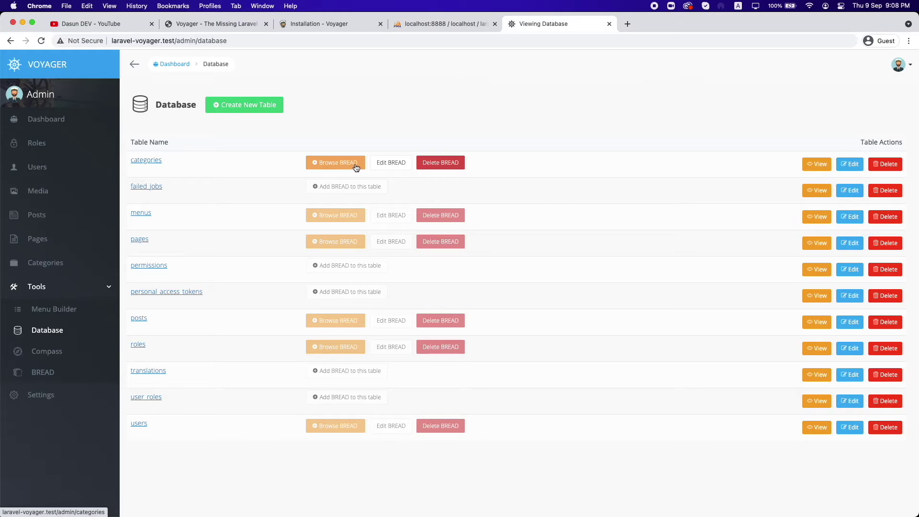
click(347, 170)
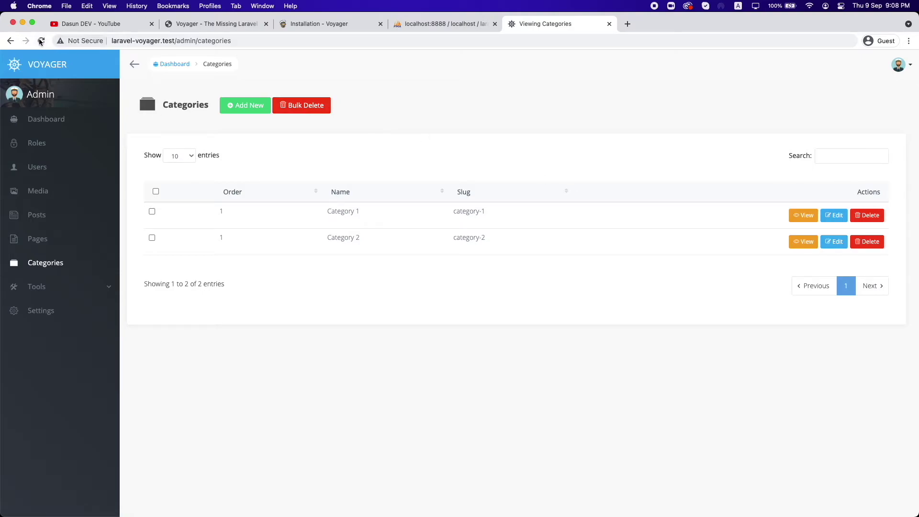
click(802, 215)
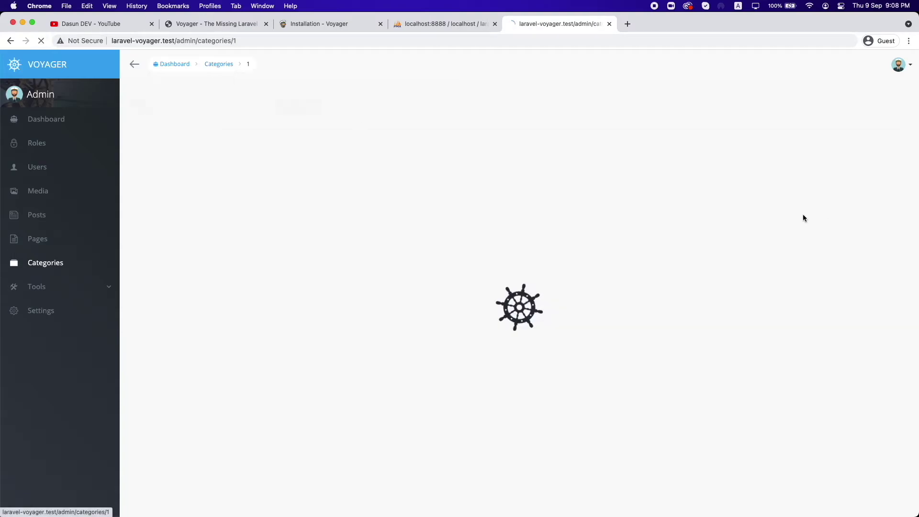
click(10, 40)
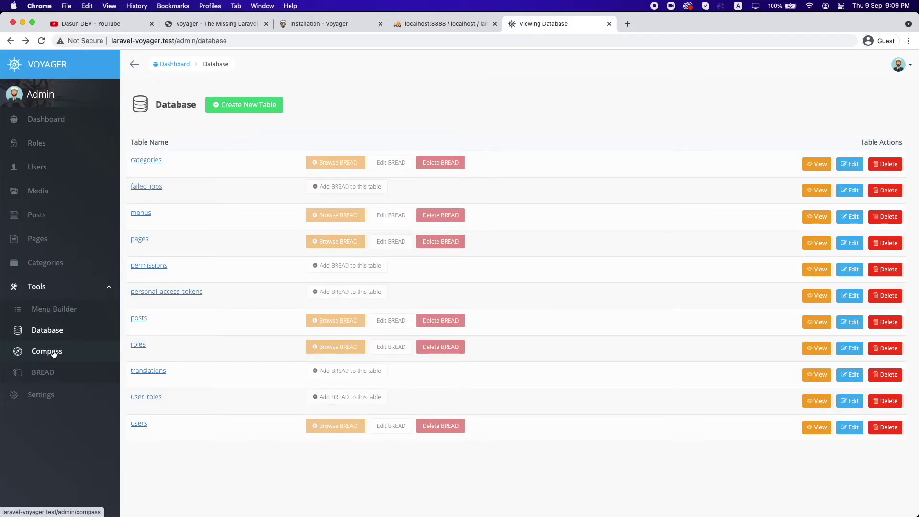
click(54, 353)
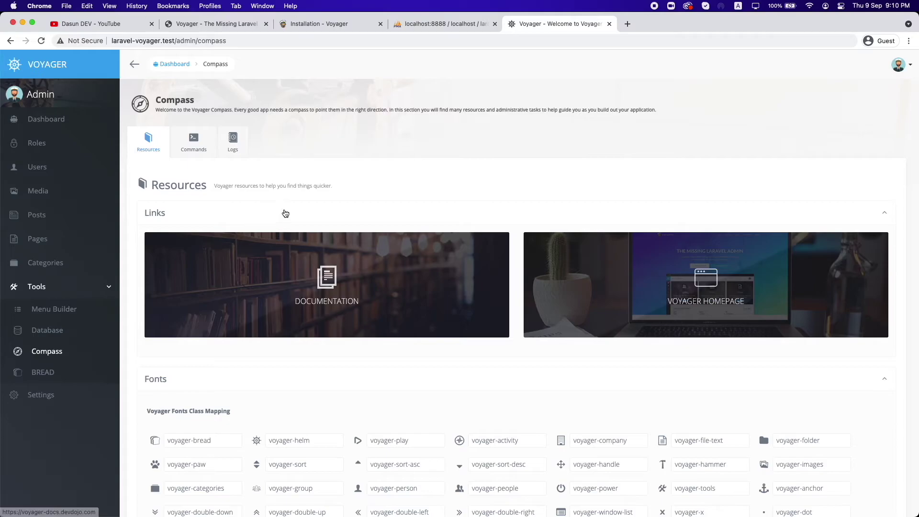
scroll(379, 293, down, 1)
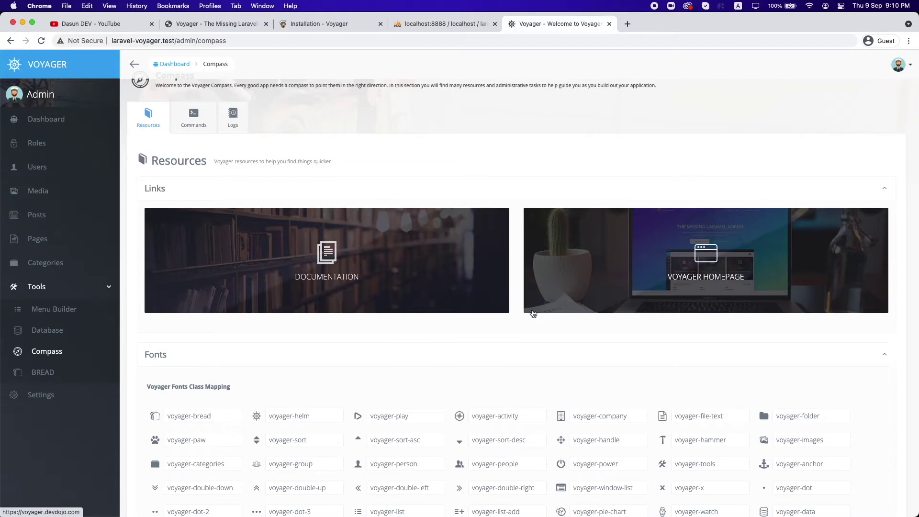
scroll(529, 309, down, 5)
drag(153, 226, 236, 228)
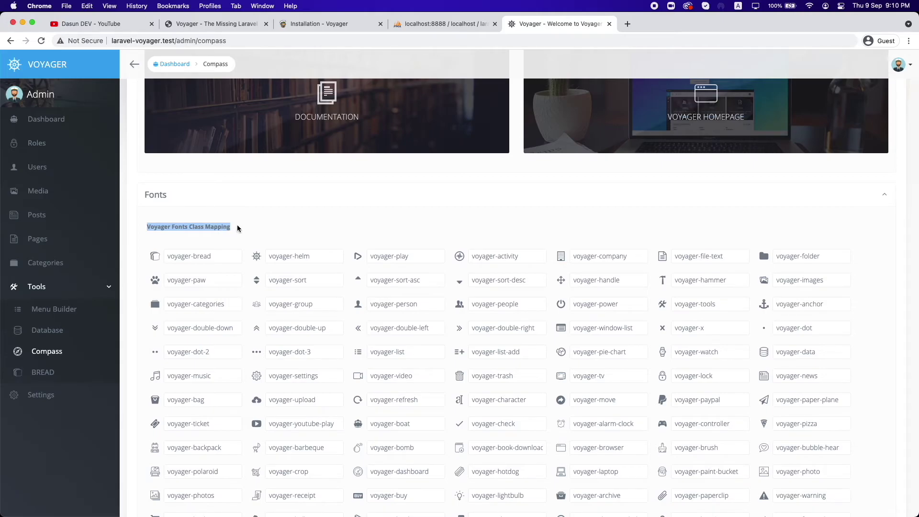
click(237, 228)
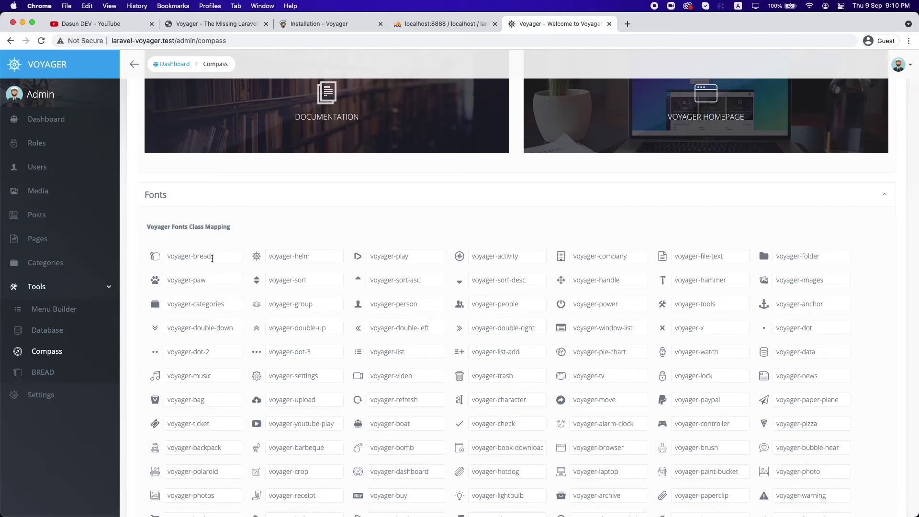
scroll(343, 346, down, 3)
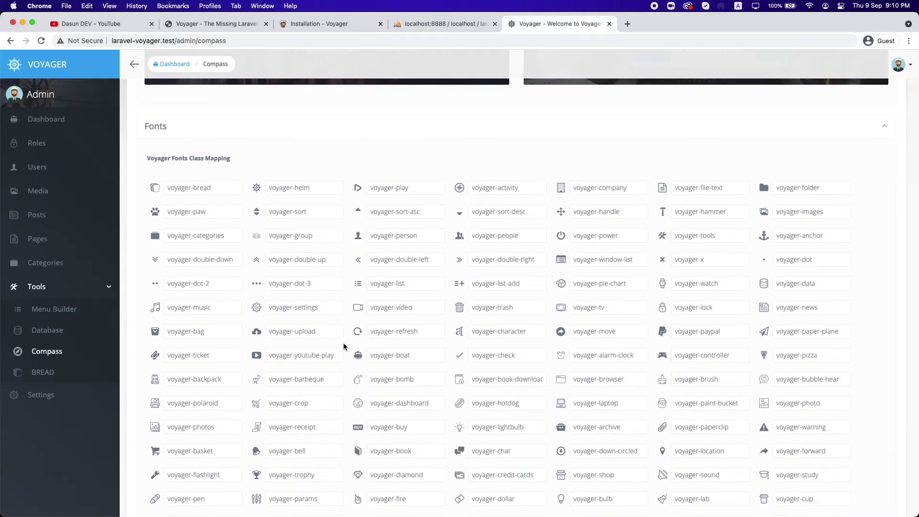
scroll(343, 343, down, 6)
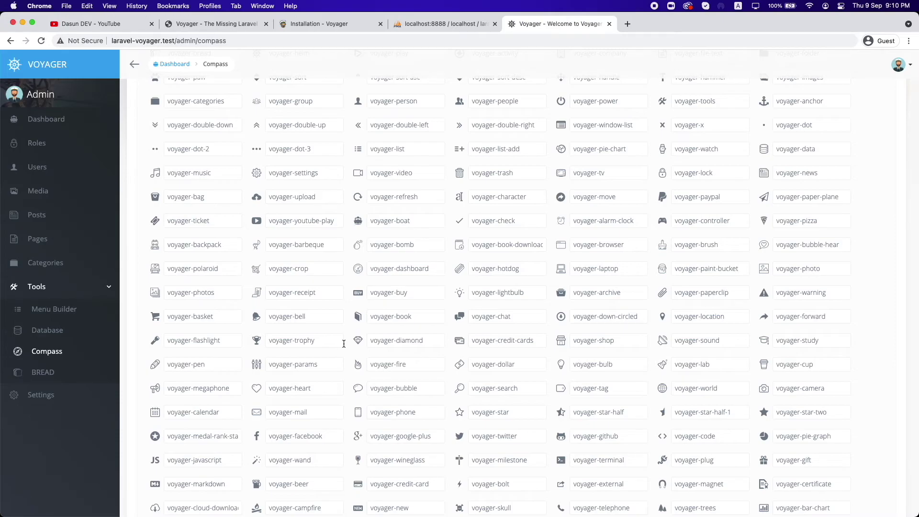
scroll(450, 334, down, 15)
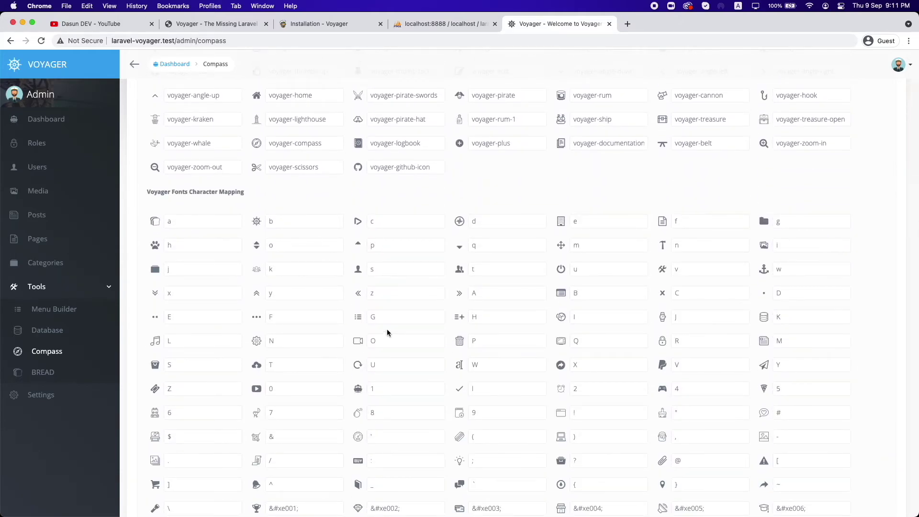
scroll(387, 329, up, 20)
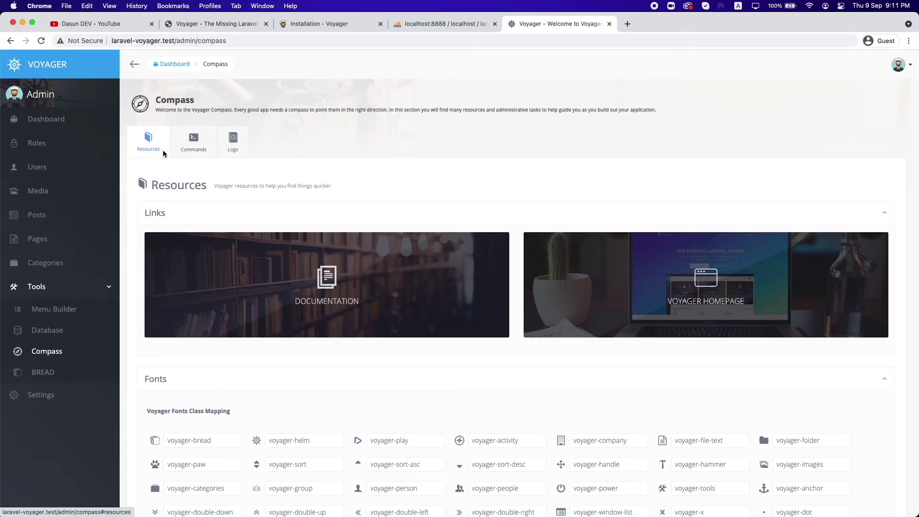
click(195, 144)
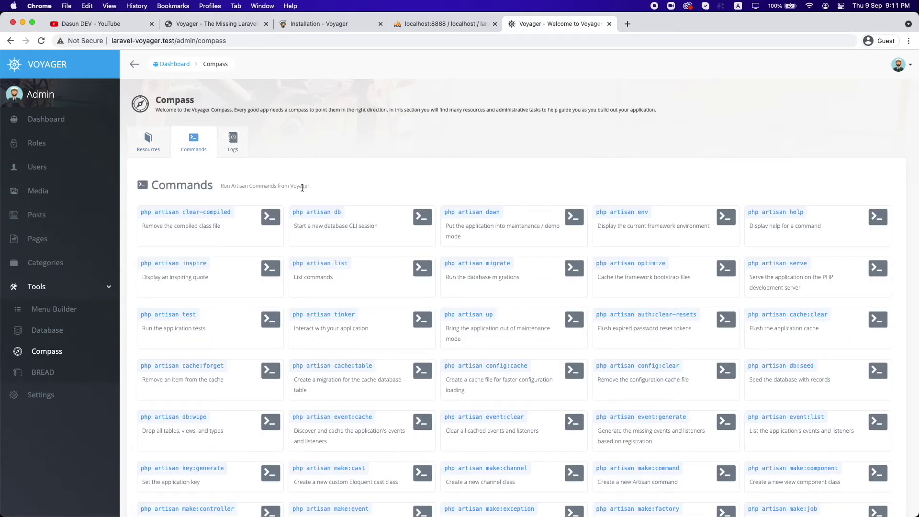
scroll(346, 185, down, 3)
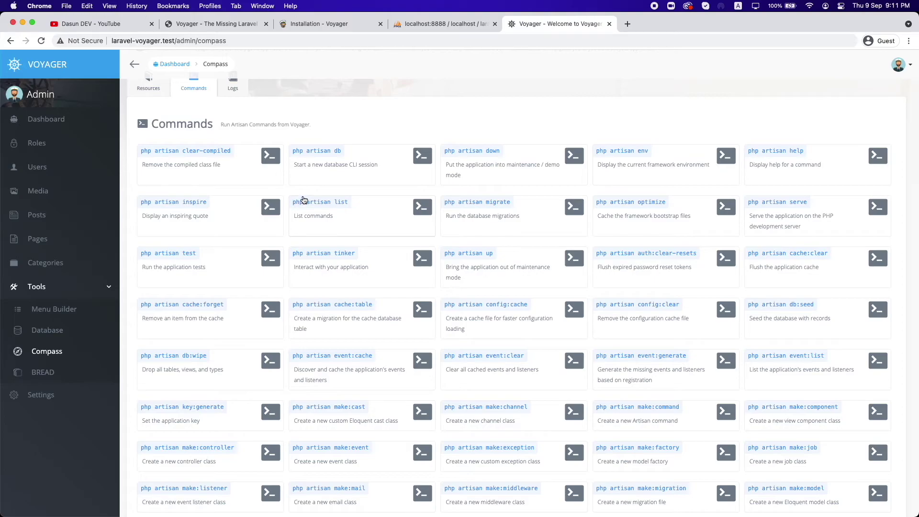
click(268, 158)
click(206, 178)
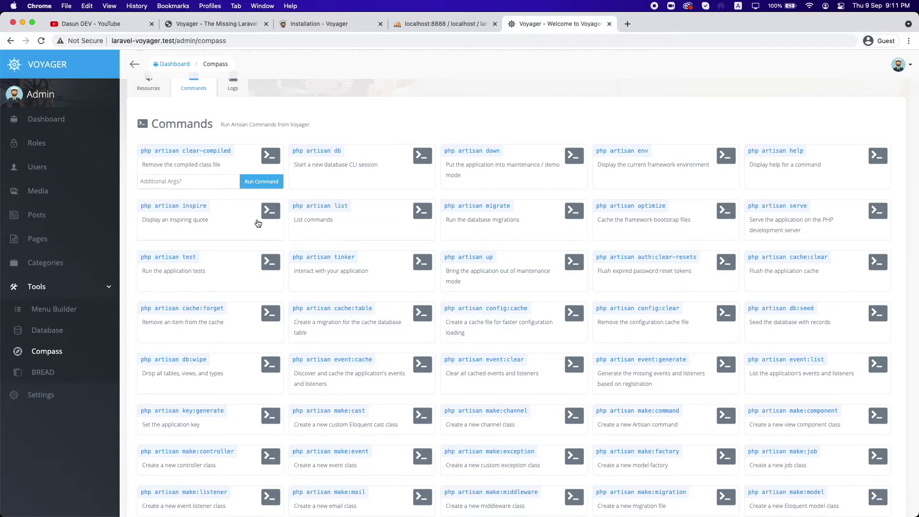
scroll(277, 198, down, 6)
scroll(277, 202, down, 4)
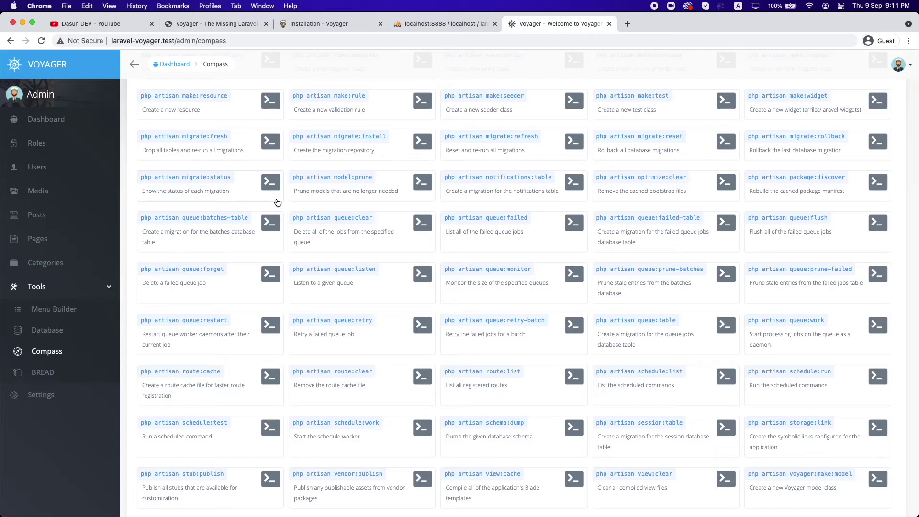
click(47, 351)
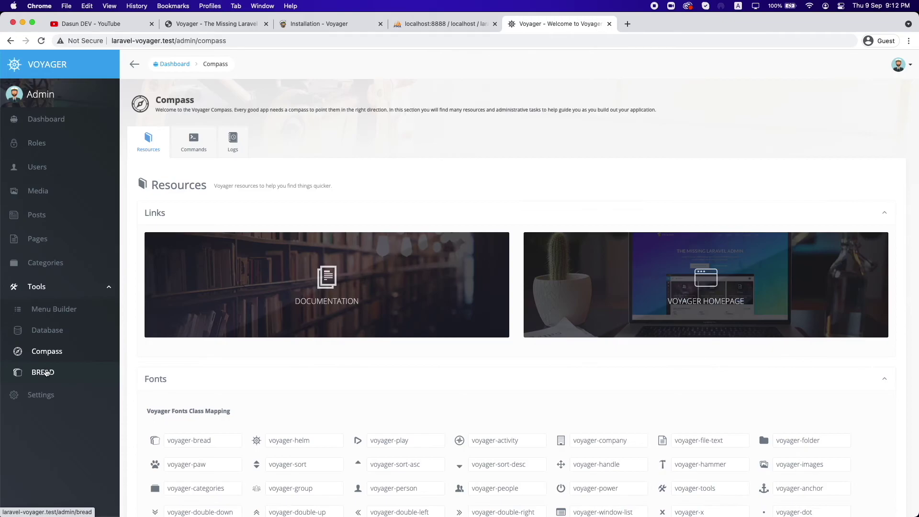
Step: From the BREAD list, open the Edit BREAD form for the categories table
click(48, 373)
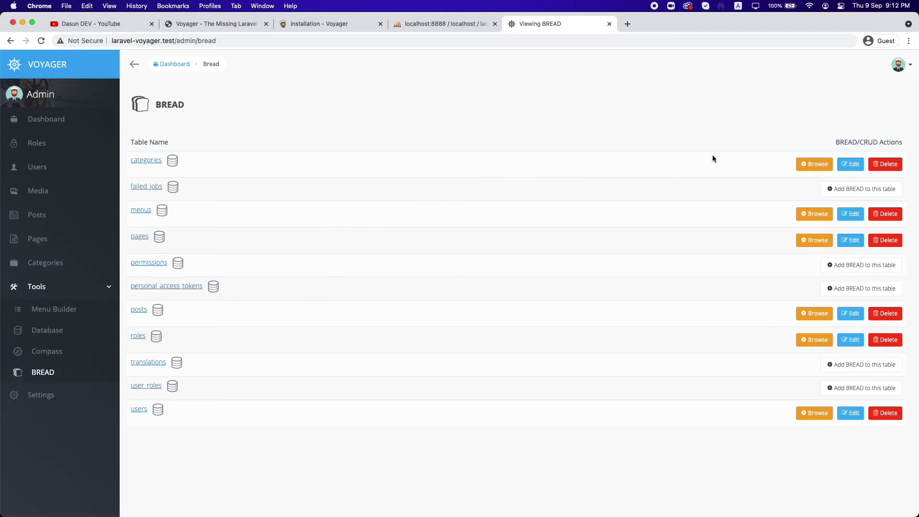
click(851, 165)
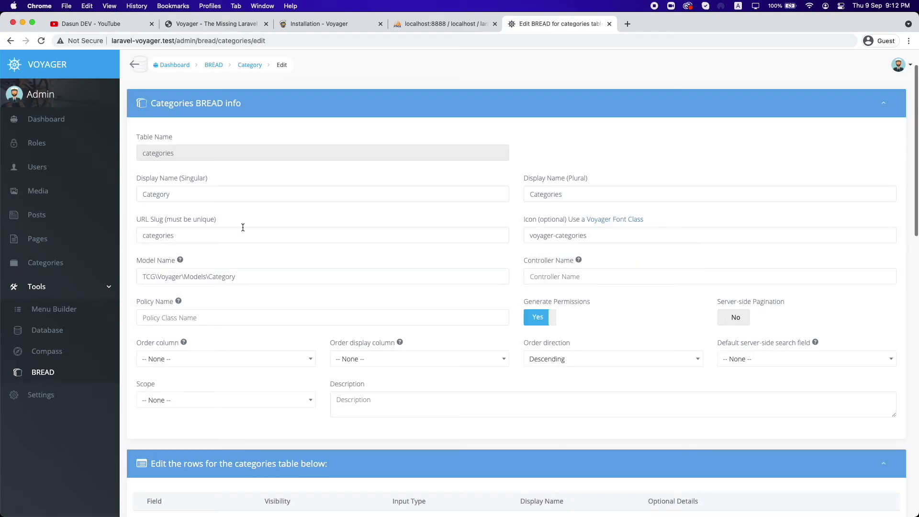
scroll(253, 207, down, 1)
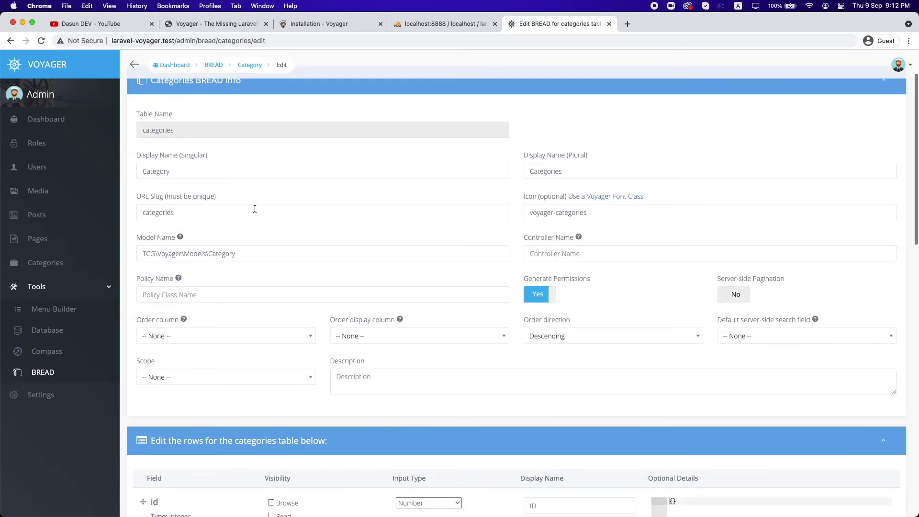
drag(263, 266, 124, 265)
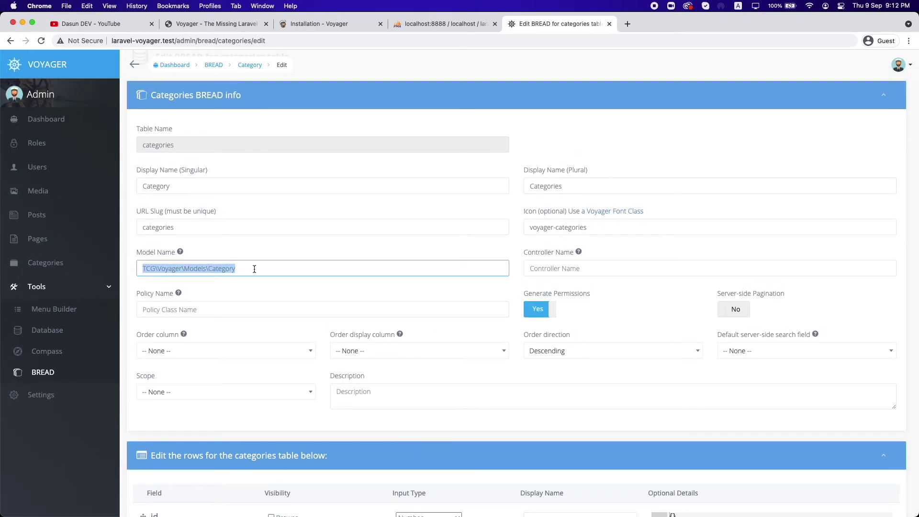
click(254, 269)
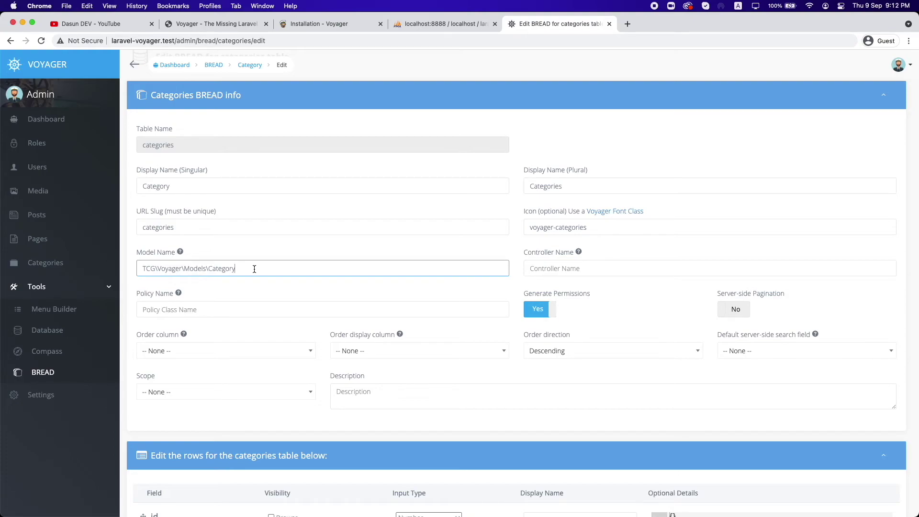
drag(254, 269, 139, 269)
click(247, 271)
drag(248, 270, 130, 271)
click(142, 269)
drag(250, 270, 149, 271)
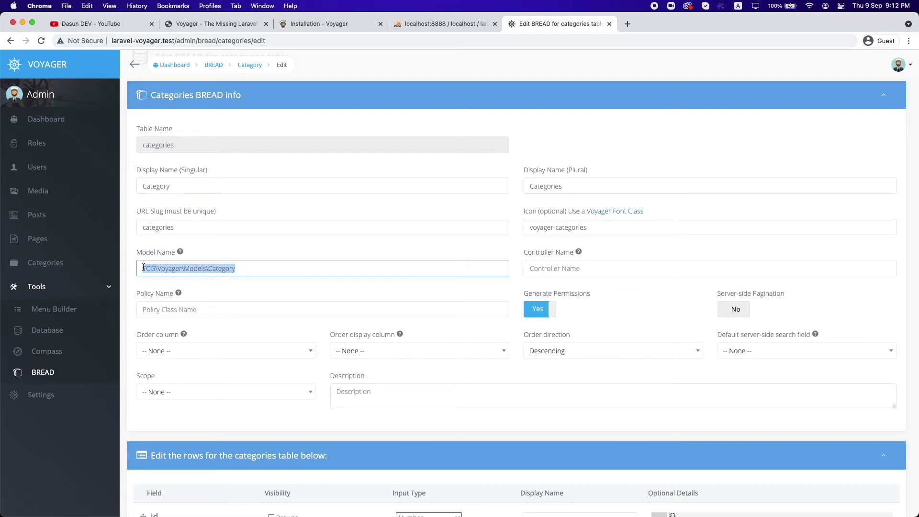
click(141, 268)
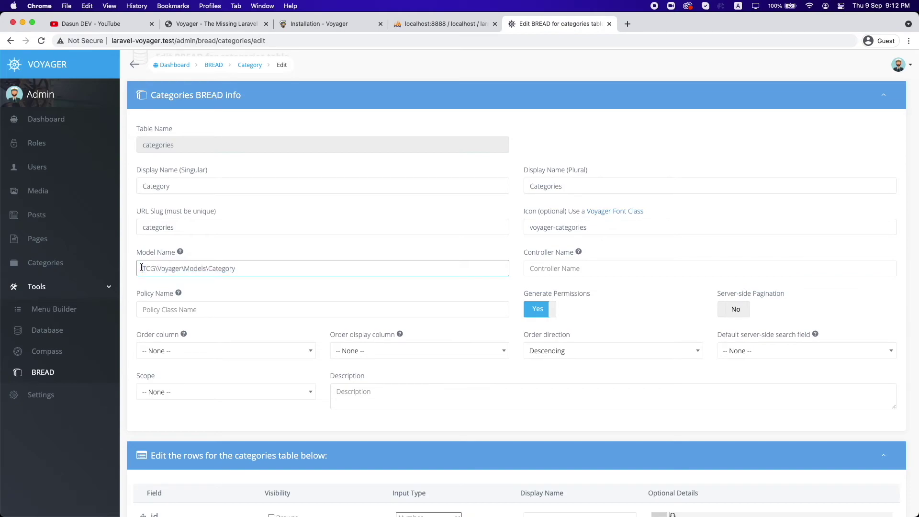
click(249, 269)
shift+click(140, 270)
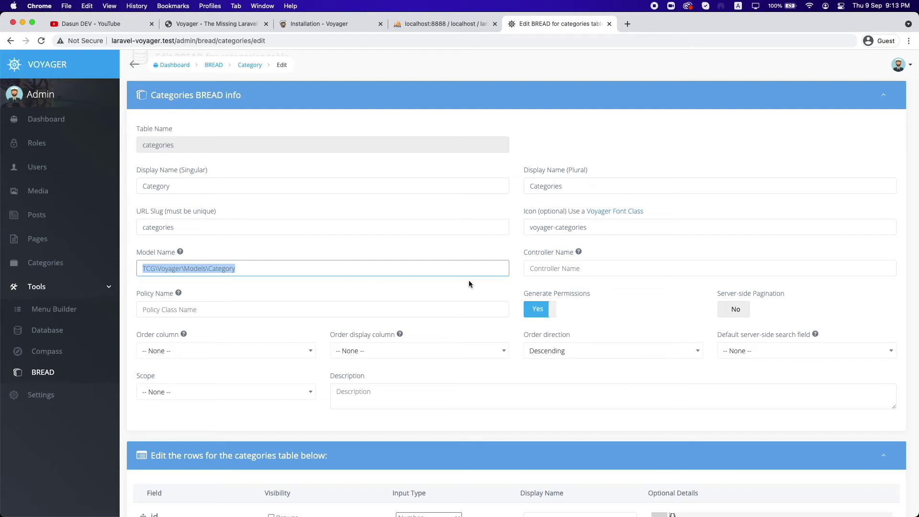
key(Tab)
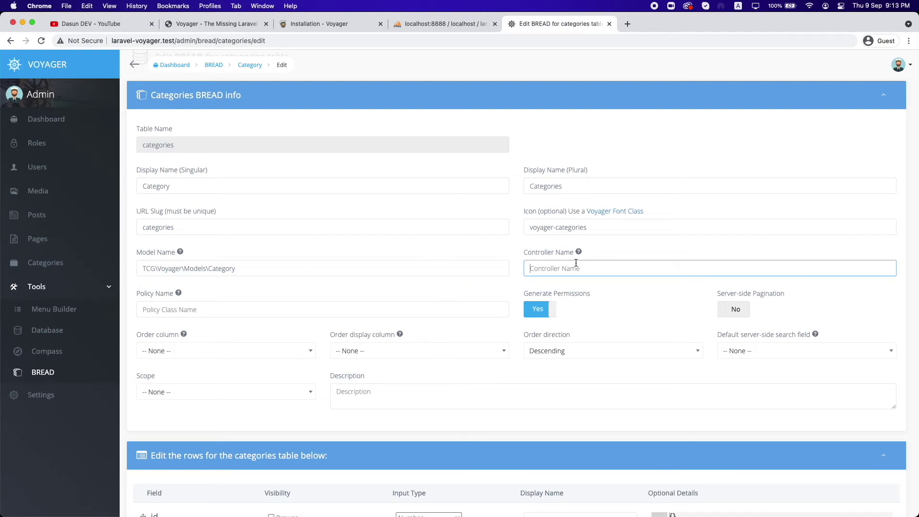
scroll(426, 261, down, 10)
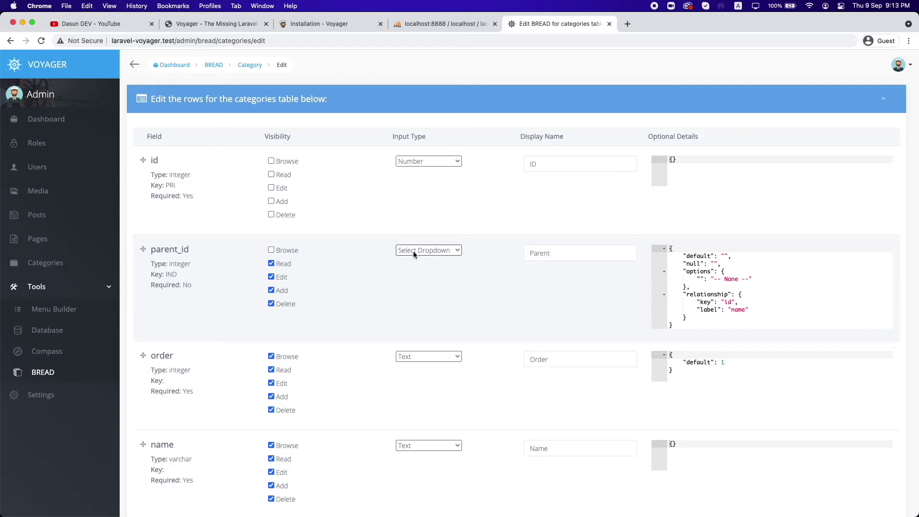
Step: Review the input type choices for the order field, keeping it as Text
scroll(395, 269, down, 1)
scroll(395, 269, down, 3)
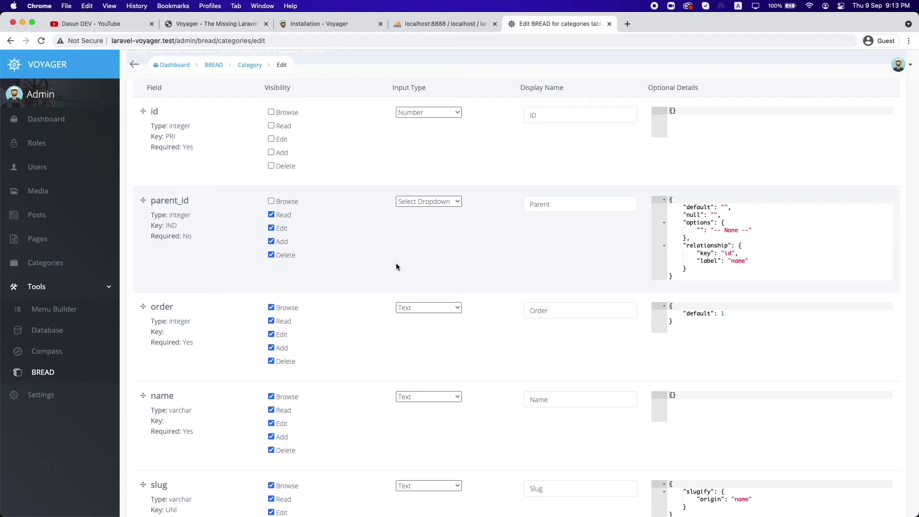
scroll(387, 221, up, 1)
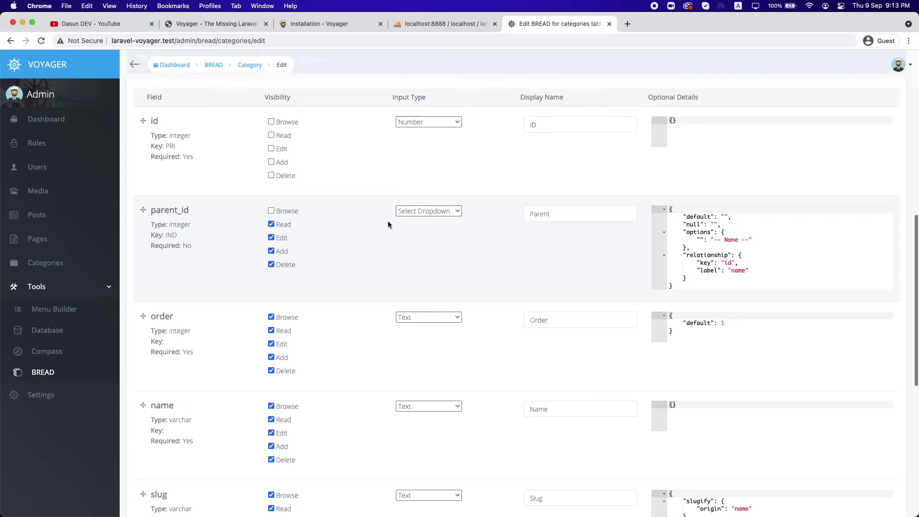
scroll(387, 252, down, 3)
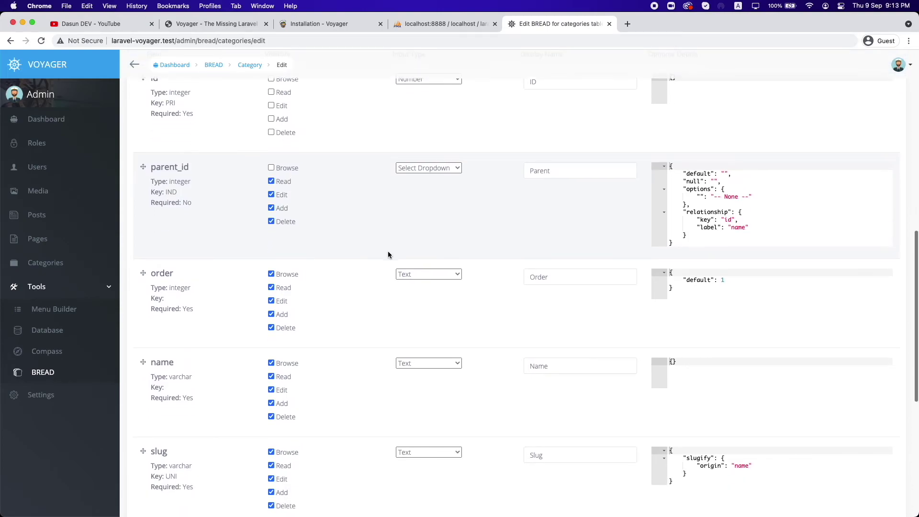
click(412, 276)
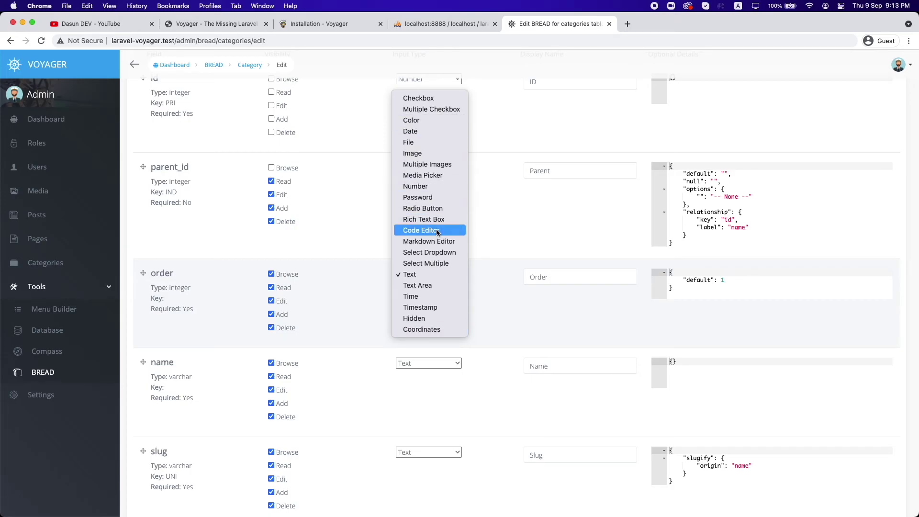
click(479, 258)
Step: Scroll back to the top of the editor and go to the Settings page
scroll(470, 296, down, 10)
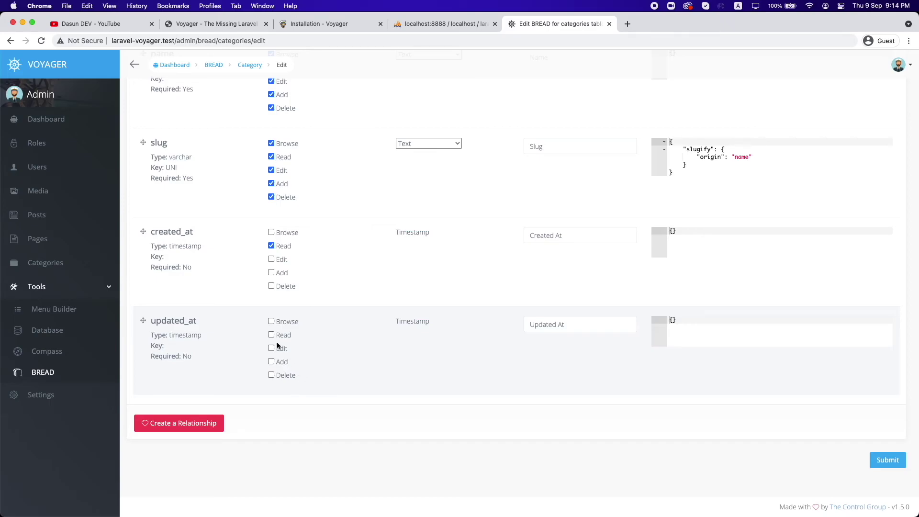
scroll(365, 357, up, 15)
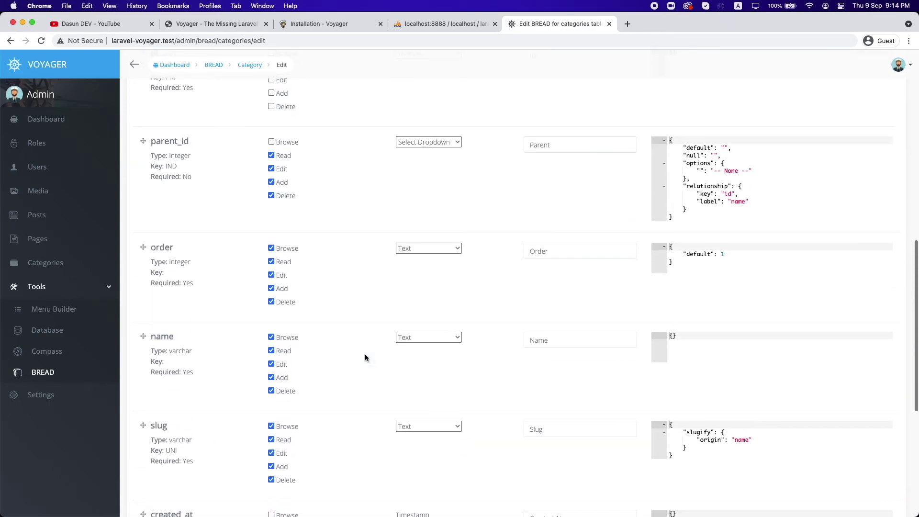
scroll(365, 354, up, 5)
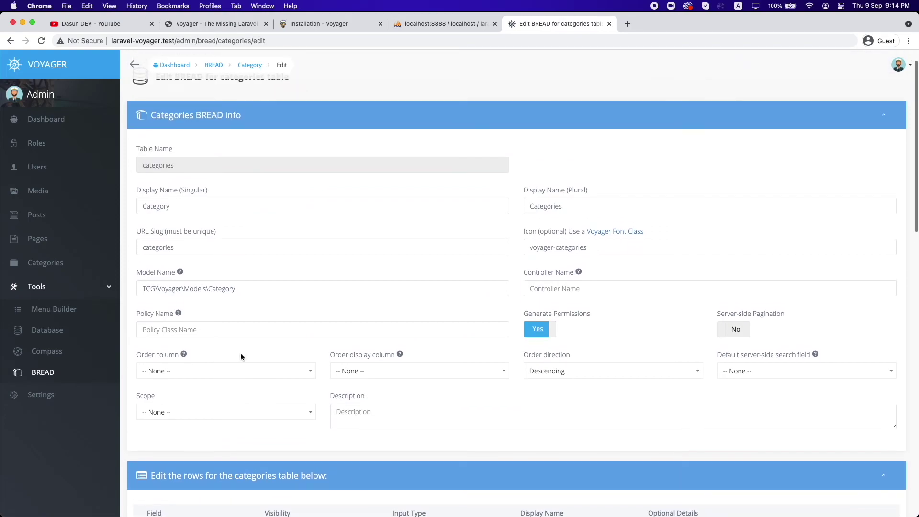
click(44, 393)
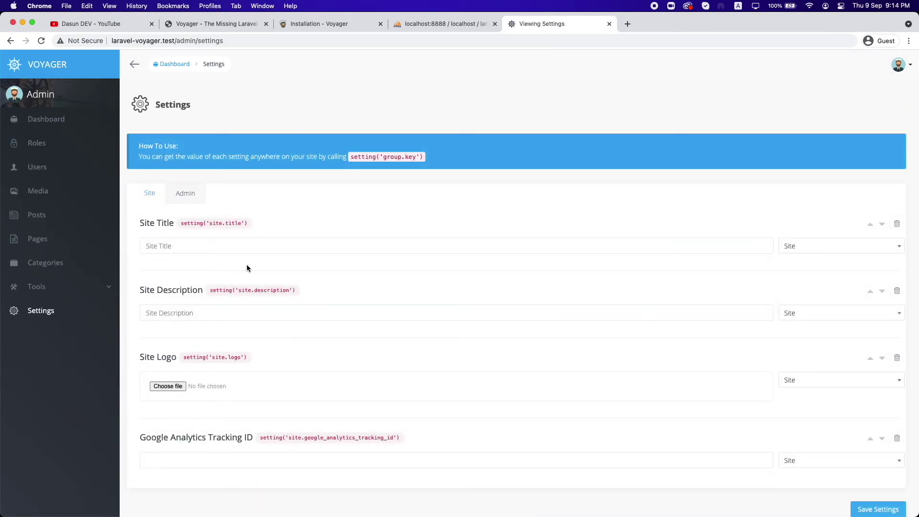
Step: Inspect the Google Analytics Tracking ID field and select its code snippet's key
scroll(247, 266, down, 1)
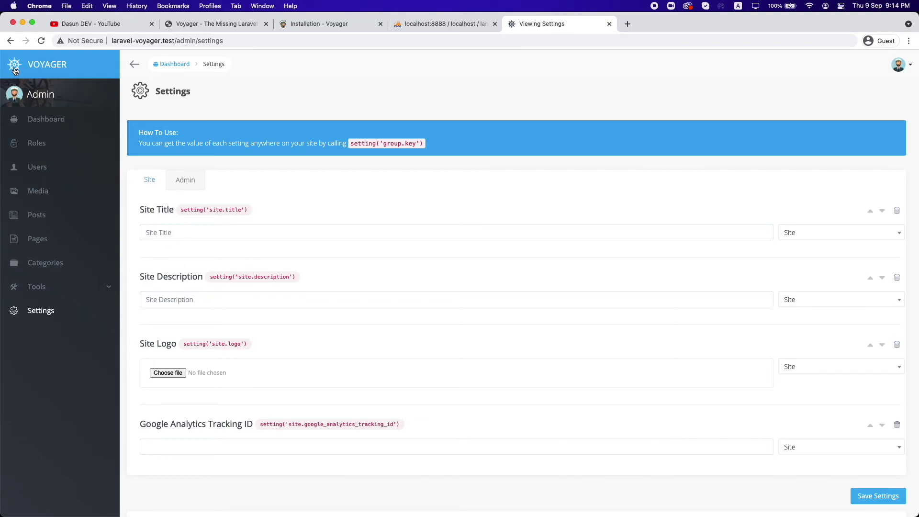
scroll(268, 395, down, 3)
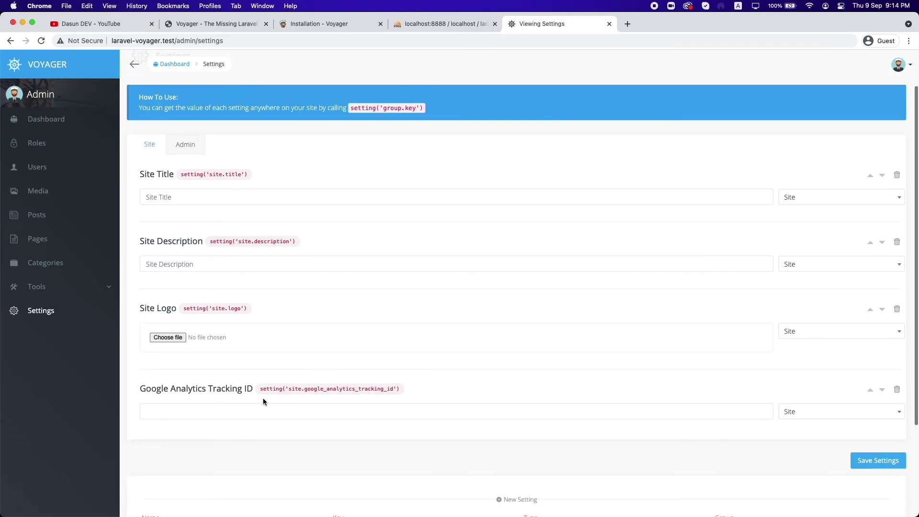
scroll(263, 395, down, 2)
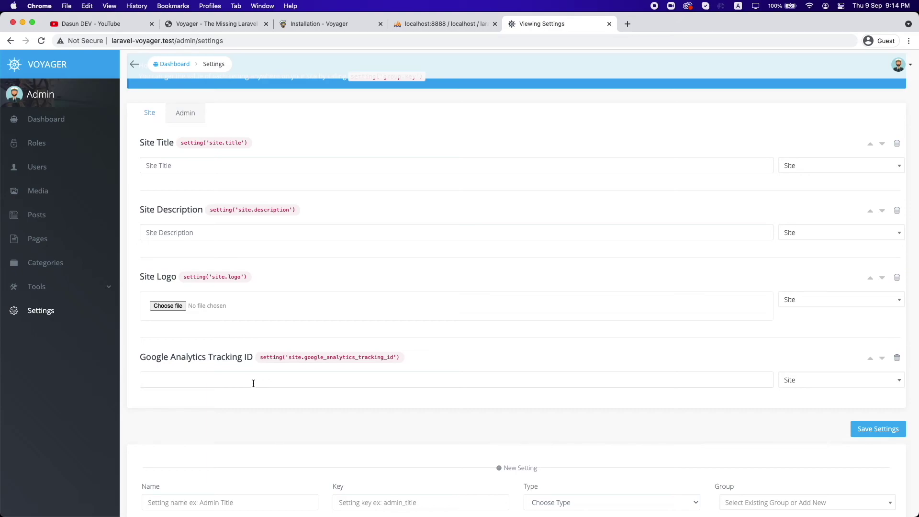
click(253, 383)
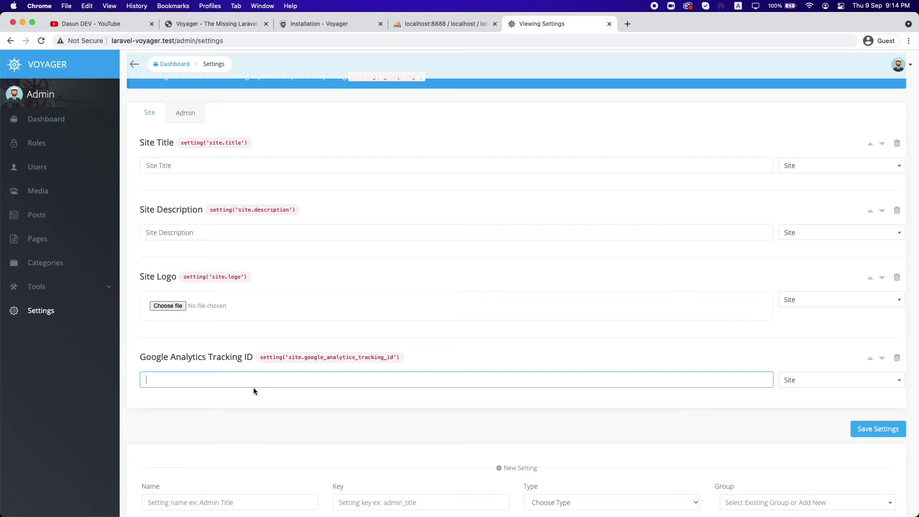
drag(259, 357, 401, 358)
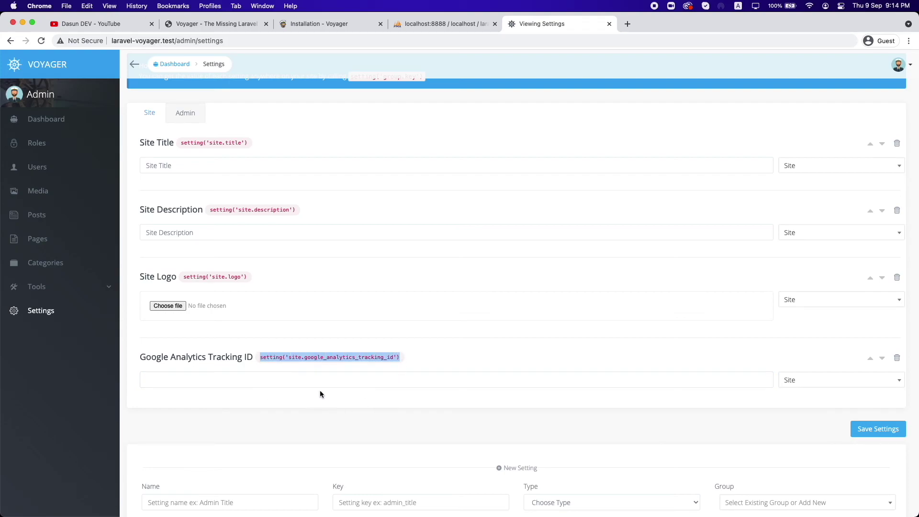
drag(289, 357, 396, 358)
click(341, 381)
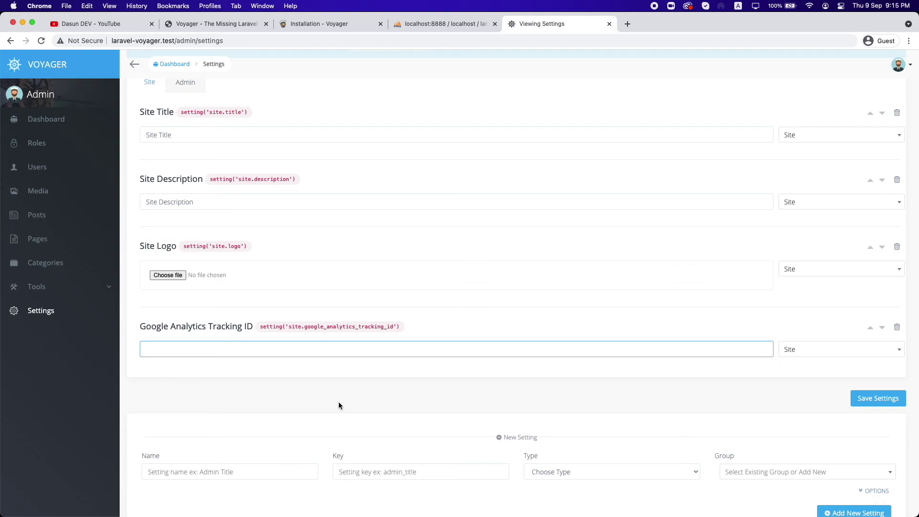
Step: Look over the remaining Site settings and switch to the Admin settings group
scroll(338, 406, down, 3)
scroll(338, 405, up, 3)
scroll(340, 406, up, 2)
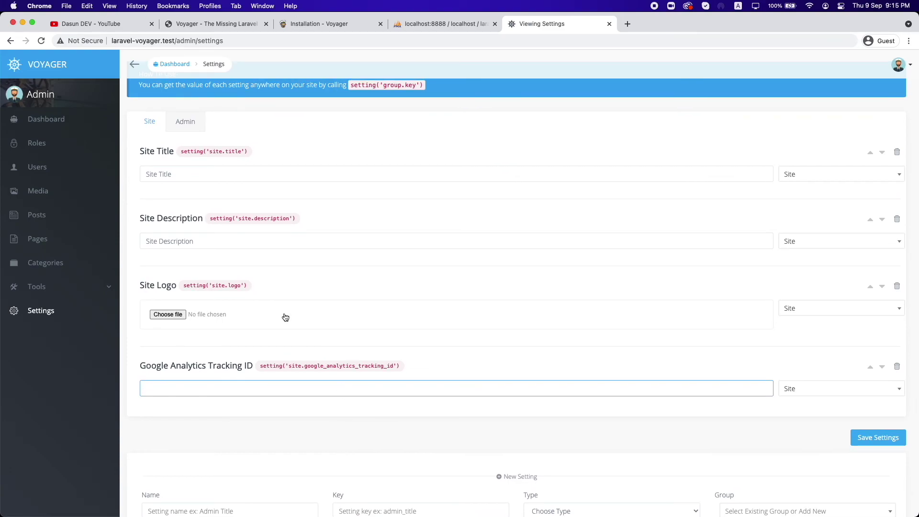
scroll(434, 338, down, 3)
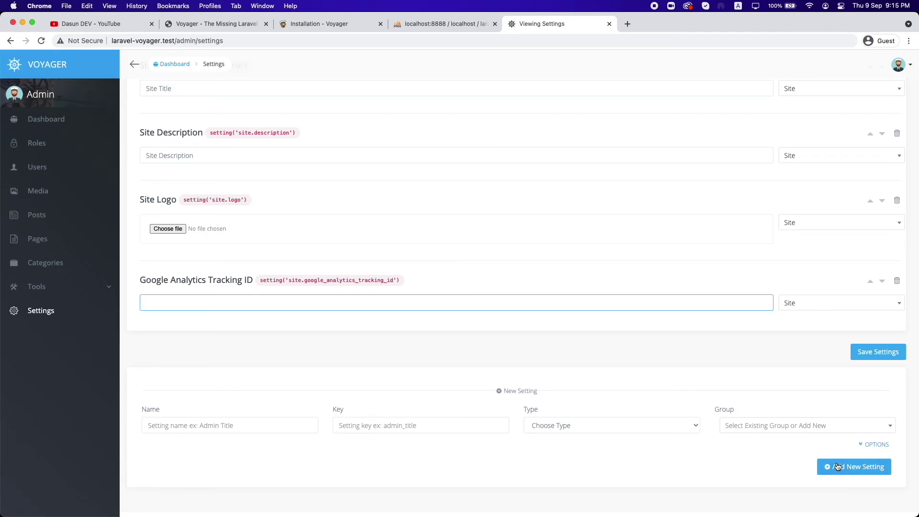
scroll(462, 402, up, 2)
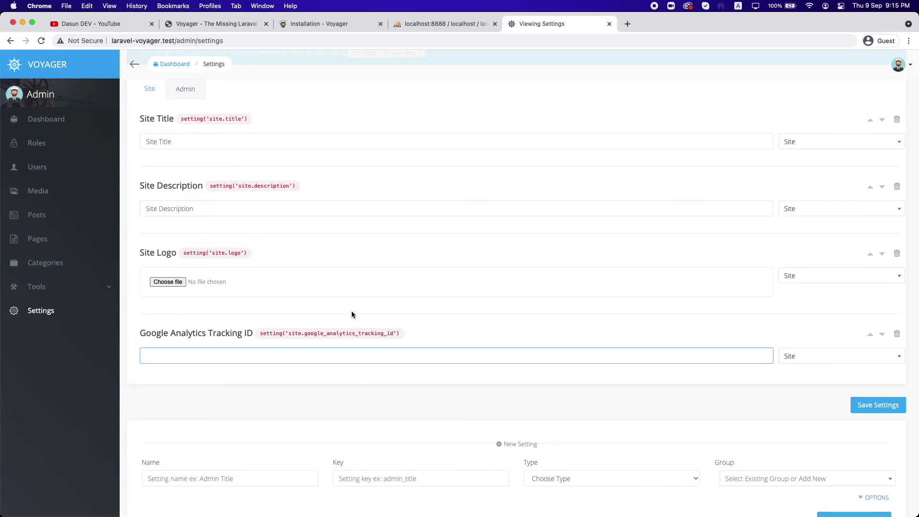
scroll(308, 265, down, 1)
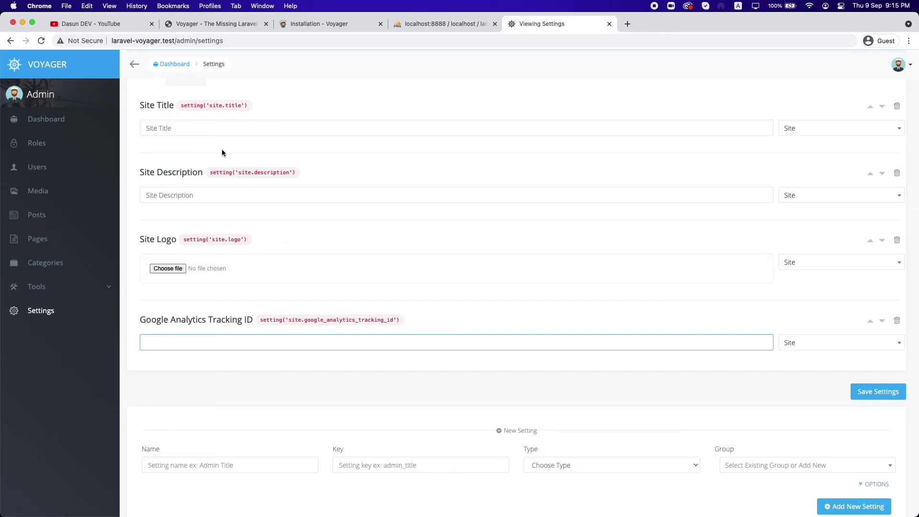
scroll(225, 153, up, 1)
click(186, 96)
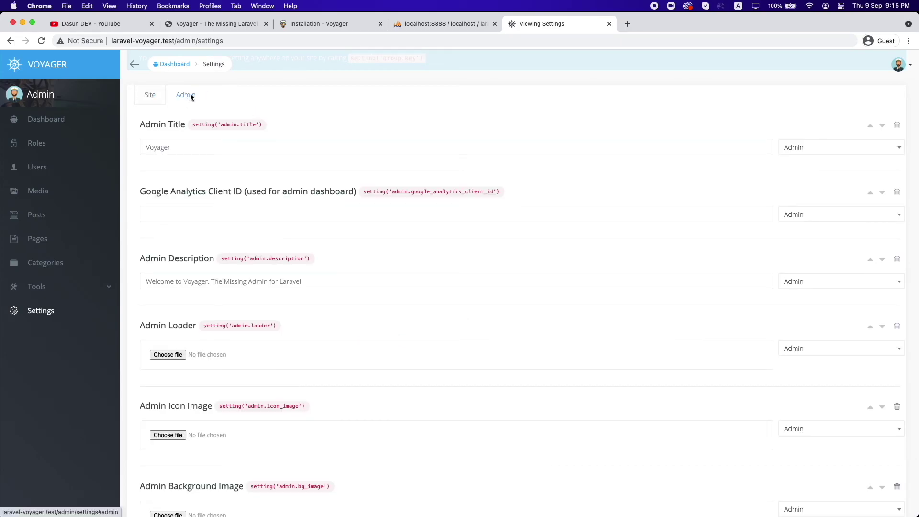
Step: In the Site group, switch the new setting's group choice from Admin to Site
click(152, 96)
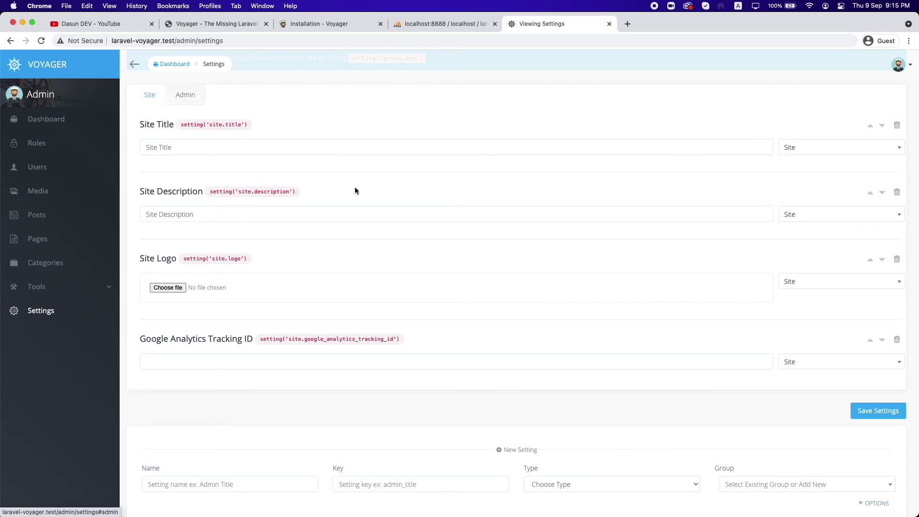
scroll(355, 191, down, 3)
click(745, 410)
key(Up)
scroll(173, 104, up, 6)
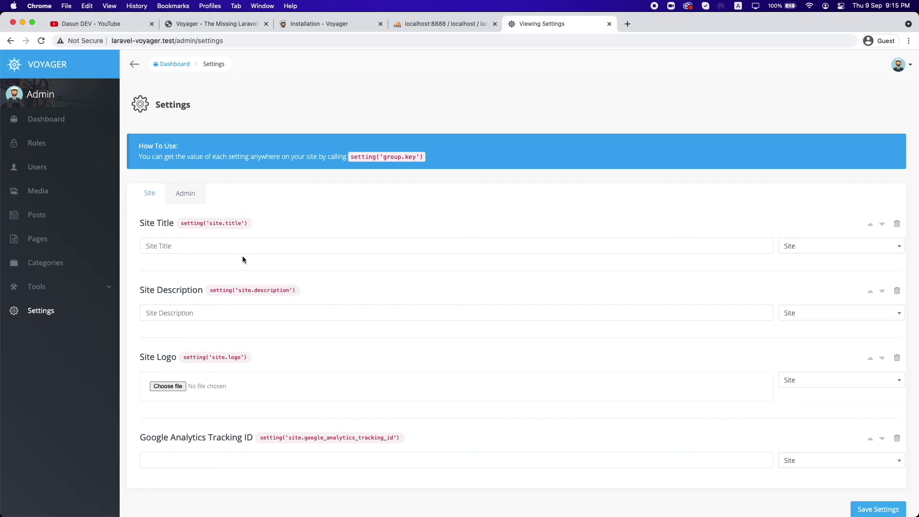
Step: Inspect the Admin Title value Voyager without changes and return to the dashboard
click(190, 202)
scroll(230, 265, down, 3)
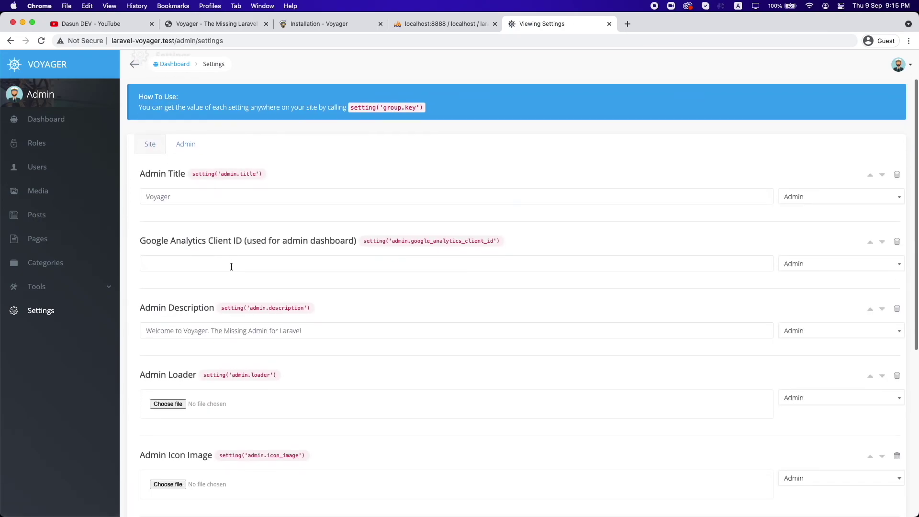
click(194, 171)
drag(195, 171, 135, 166)
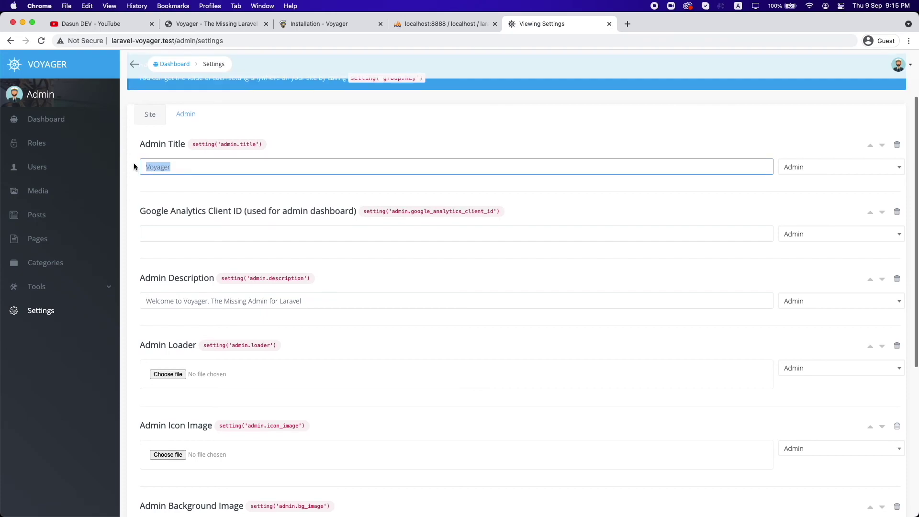
scroll(185, 222, down, 5)
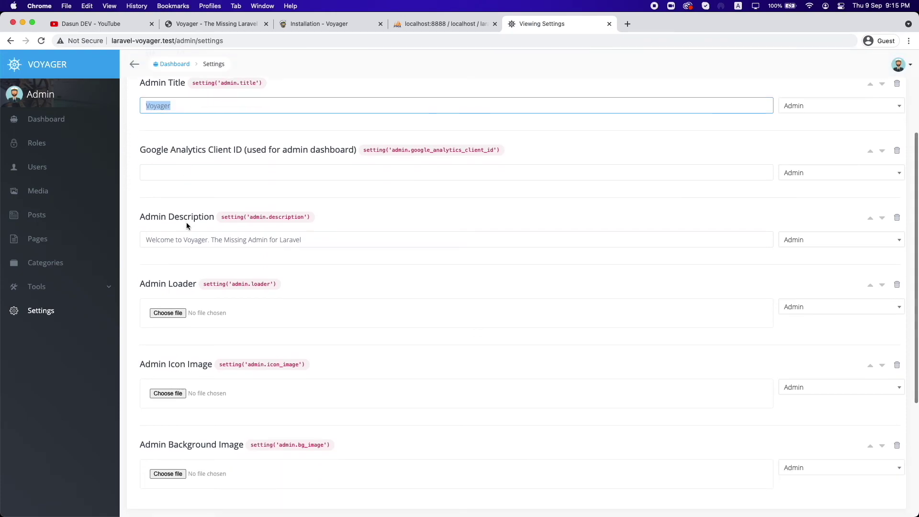
scroll(188, 227, down, 3)
scroll(277, 251, down, 1)
scroll(278, 250, up, 5)
scroll(278, 253, down, 4)
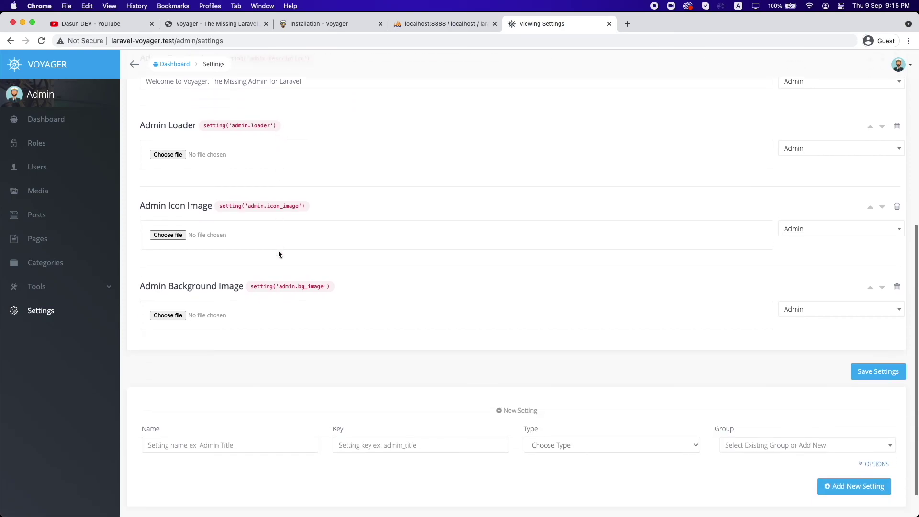
scroll(277, 250, up, 8)
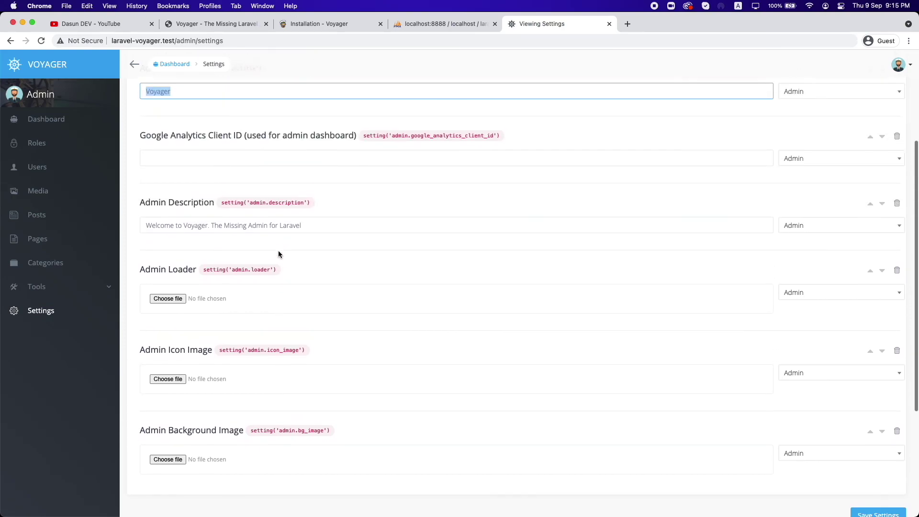
double_click(278, 248)
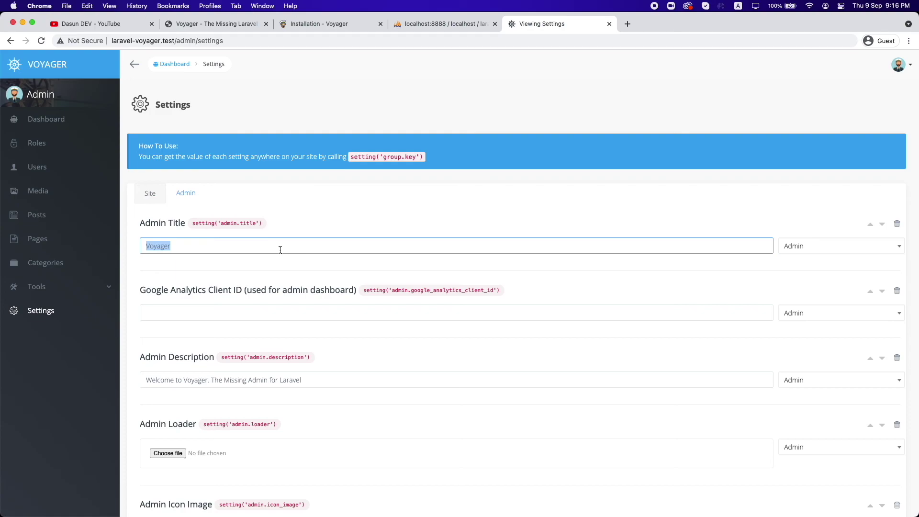
click(60, 128)
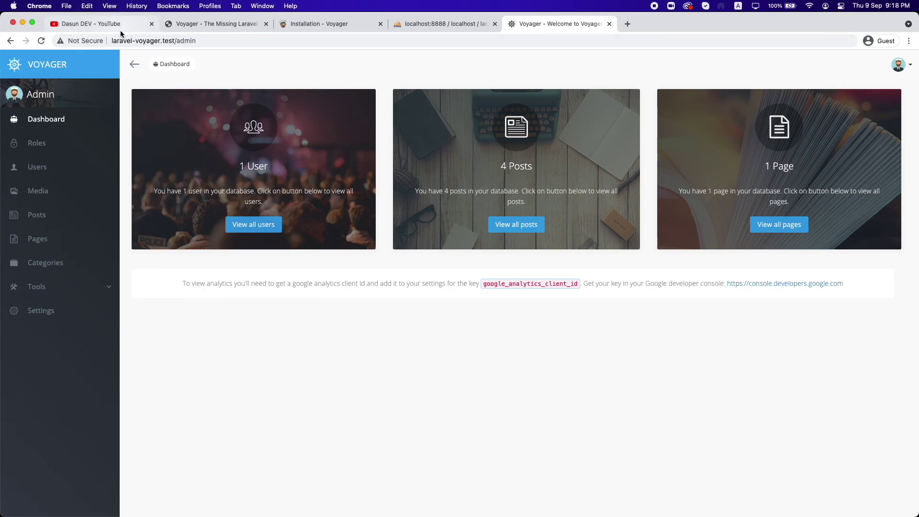
Step: Go to the YouTube channel tab and scroll through its About page
click(105, 24)
click(536, 265)
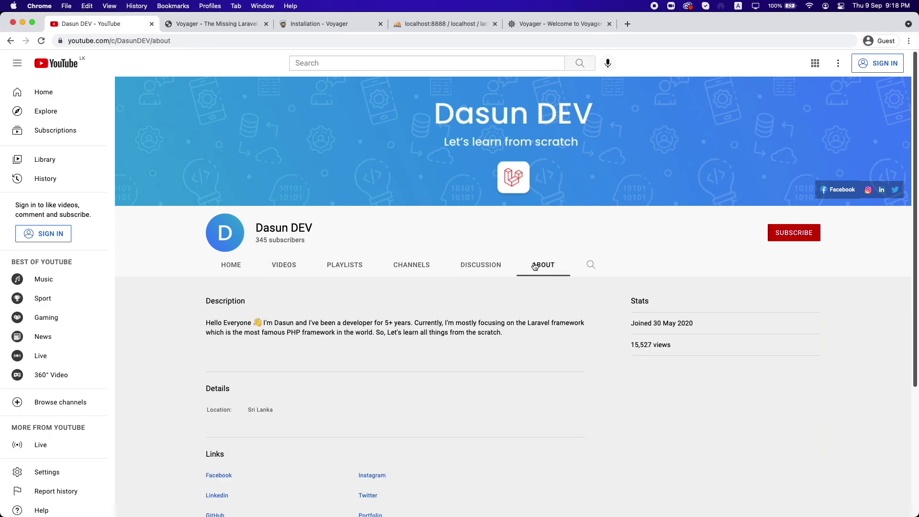
scroll(371, 347, down, 5)
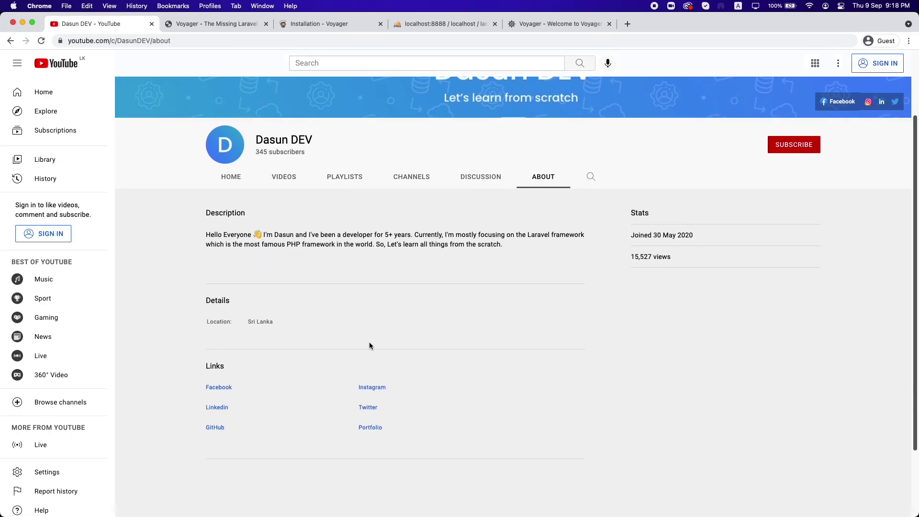